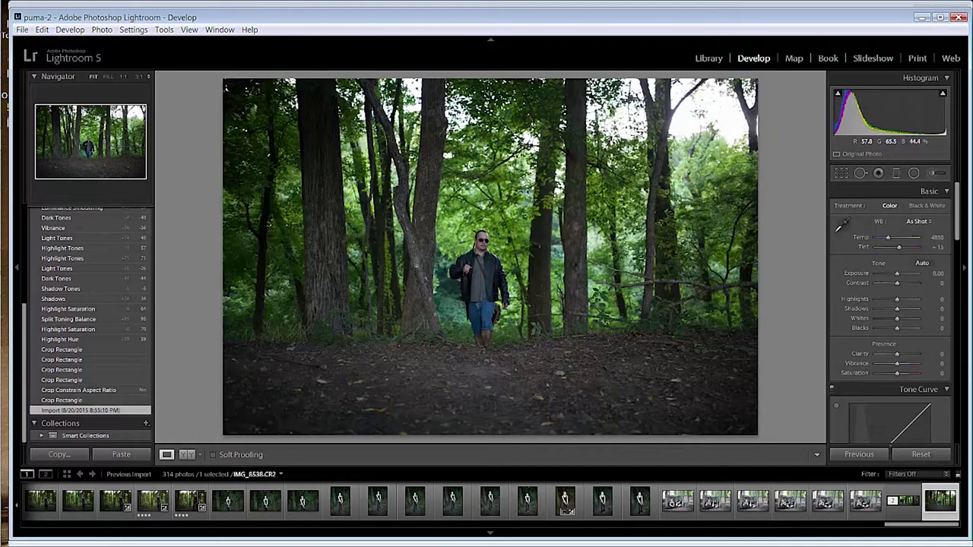
Step: Load the cc snapshot to apply the wide banner crop to the photo
scroll(123, 264, "up", 5)
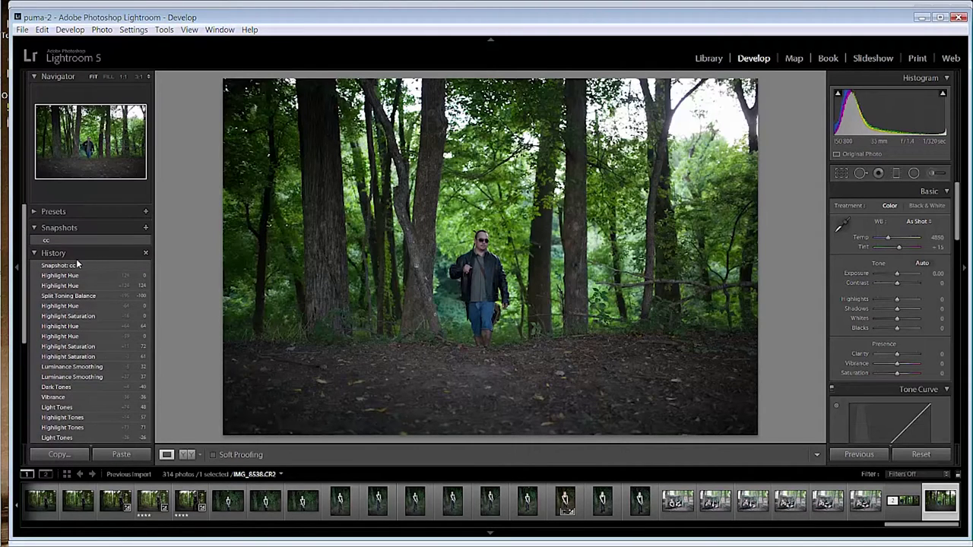
left_click(87, 239)
scroll(118, 362, "down", 4)
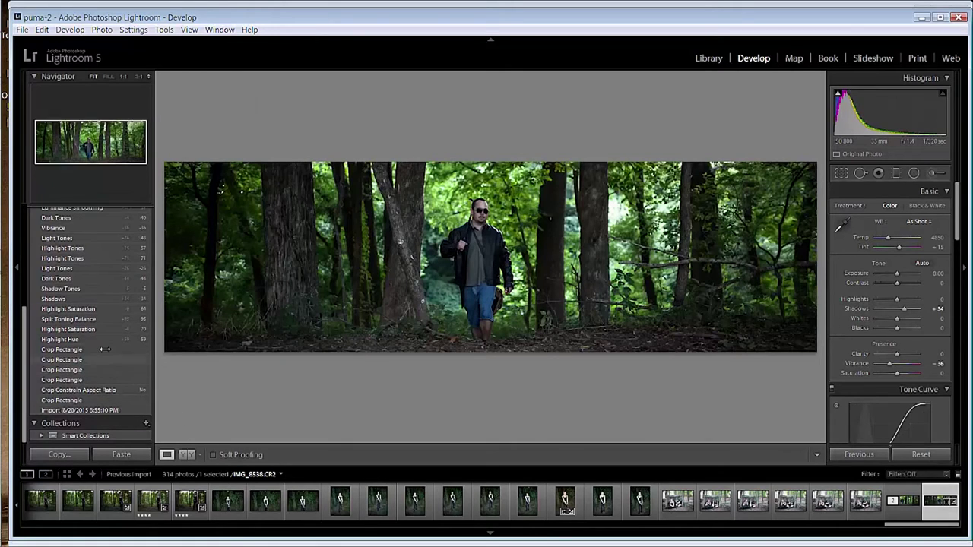
scroll(102, 329, "up", 1)
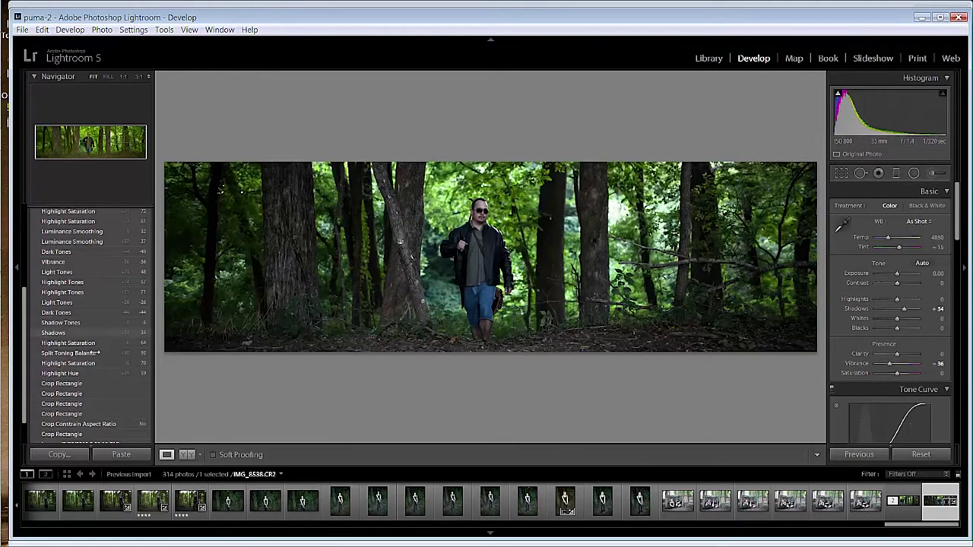
scroll(93, 266, "up", 1)
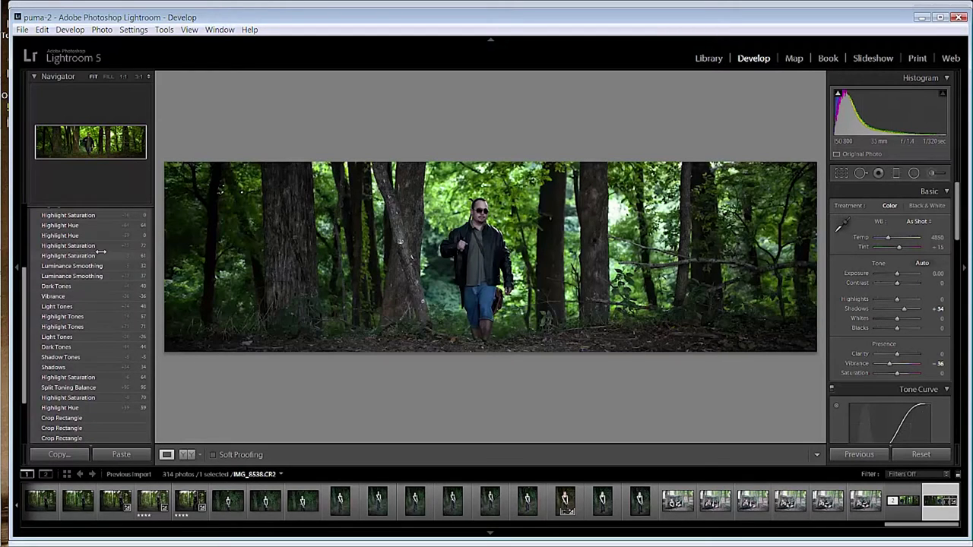
scroll(99, 251, "up", 2)
scroll(99, 232, "up", 2)
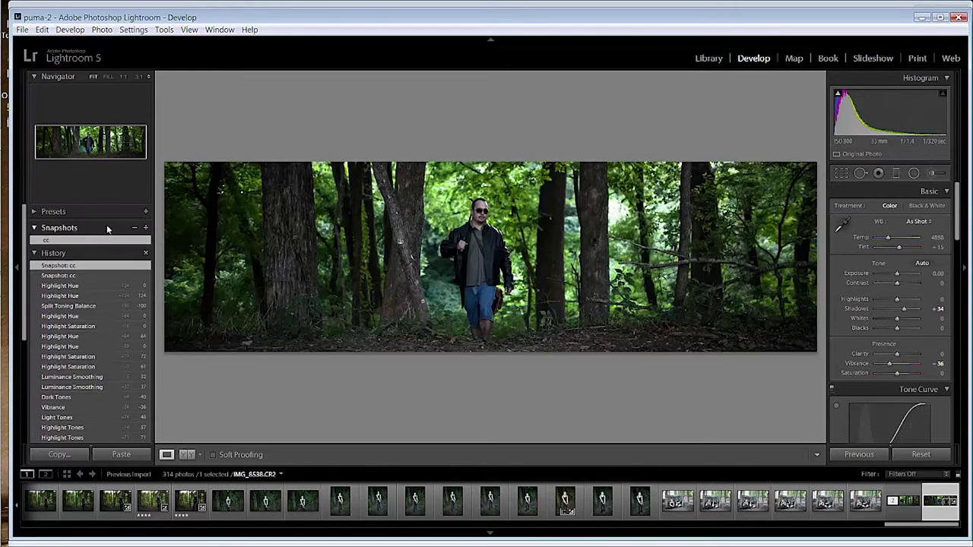
Step: Check the Edit In options on the filmstrip thumbnail, then dismiss the menu
right_click(935, 500)
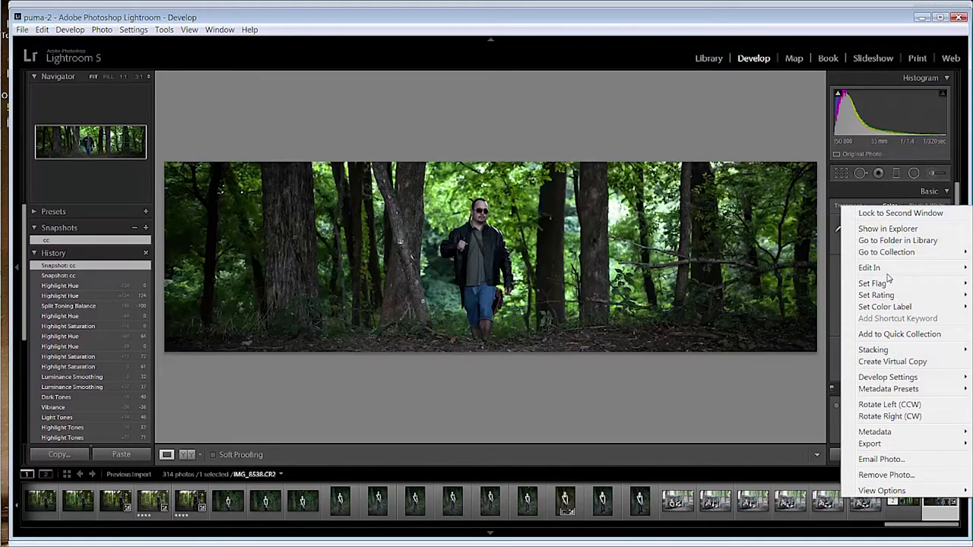
mouse_move(890, 268)
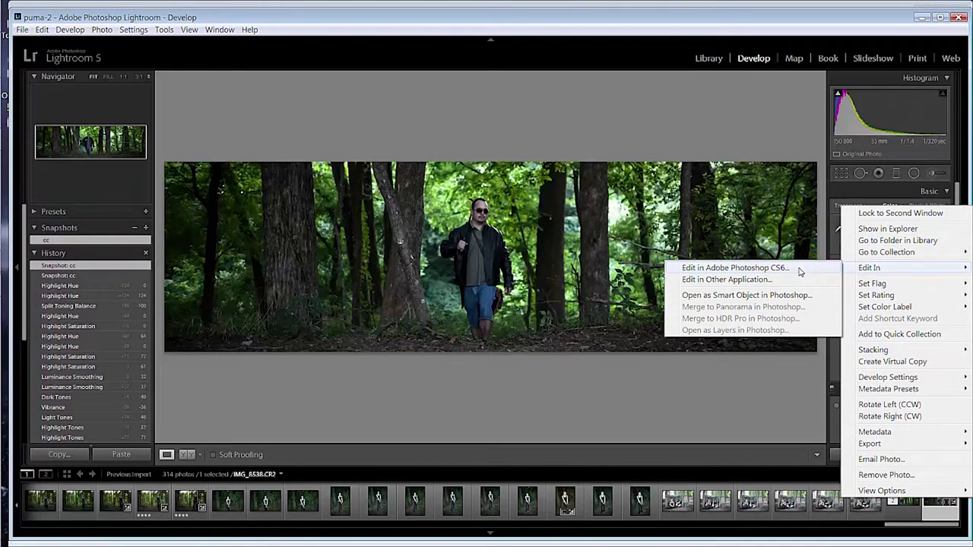
left_click(800, 269)
Step: Open CrowBar1.psd from the Seagate drive's Photoshop folder in Photoshop CS6
left_click(25, 285)
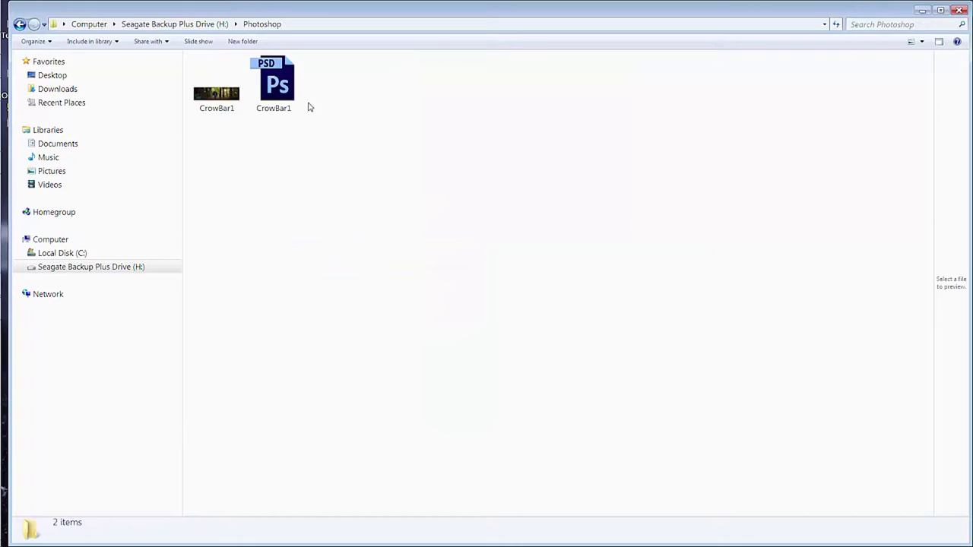
double_click(273, 88)
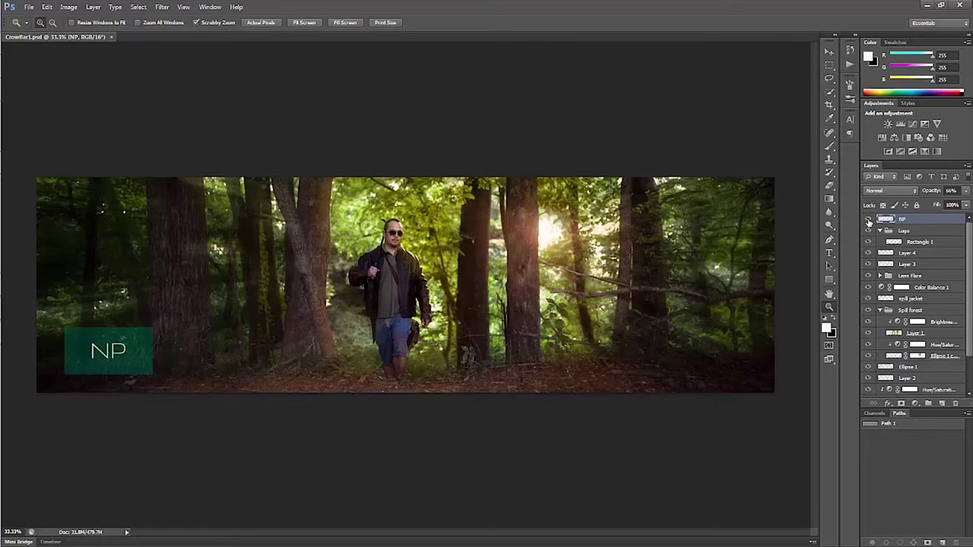
Step: Hide the layers from NP down to Layer 2, leaving only the base forest photo
left_click_drag(870, 222, 872, 346)
scroll(895, 309, "up", 2)
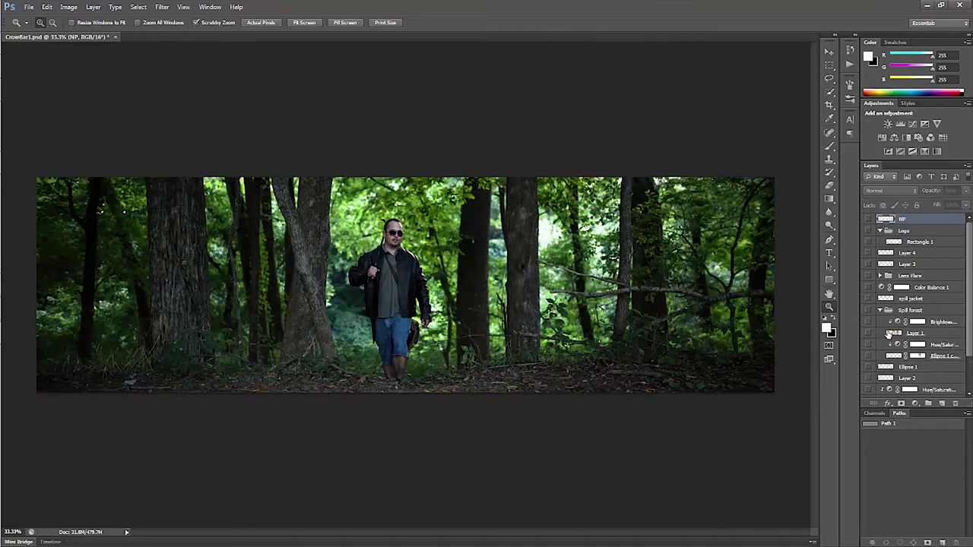
scroll(901, 350, "down", 2)
scroll(902, 335, "up", 2)
scroll(905, 329, "down", 2)
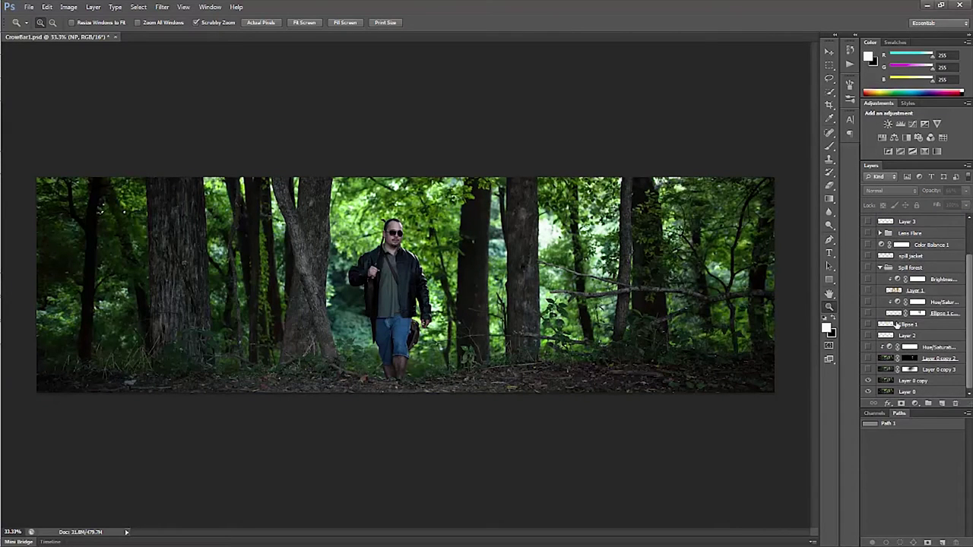
Step: Turn on Layer 0 copy 3, Layer 0 copy 2 and the Hue/Saturation adjustment, comparing each
left_click(868, 372)
left_click(868, 371)
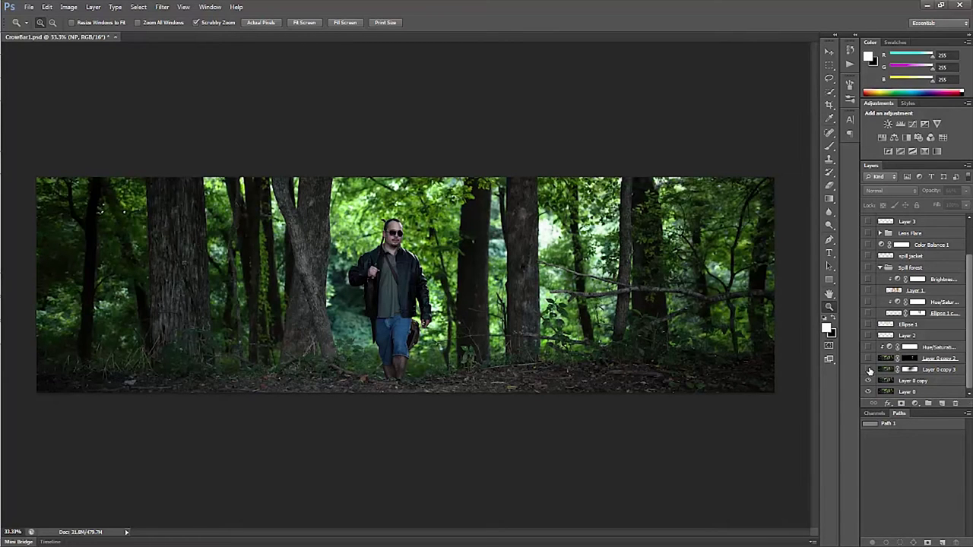
left_click(869, 371)
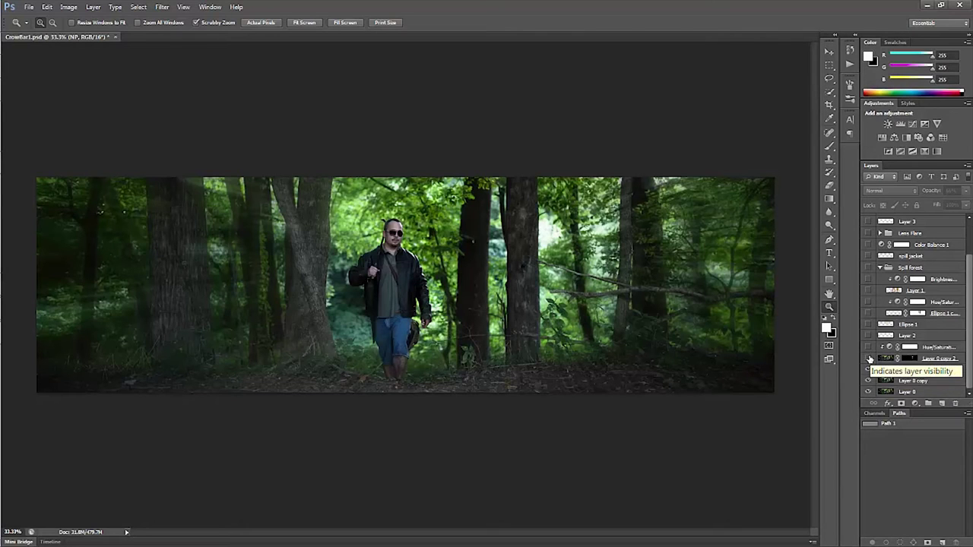
left_click(869, 358)
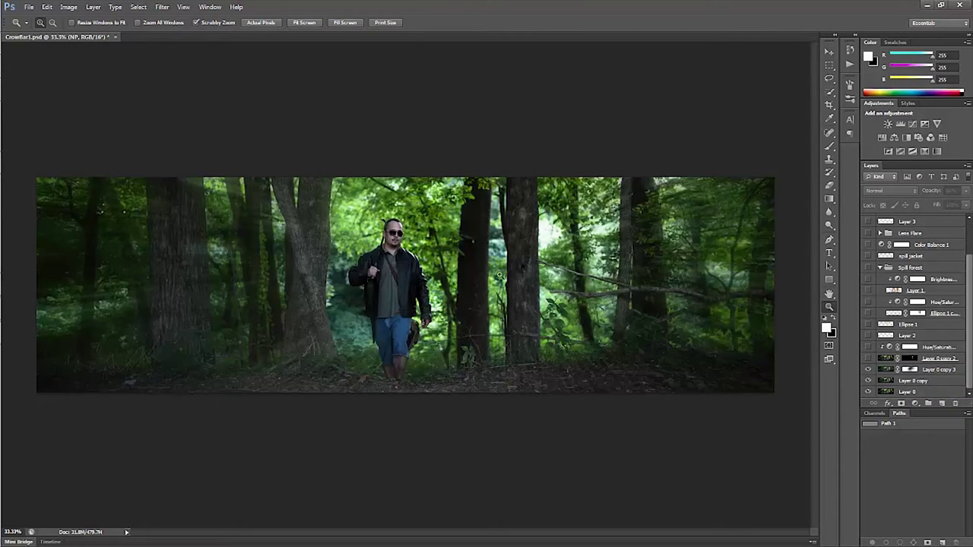
left_click(868, 358)
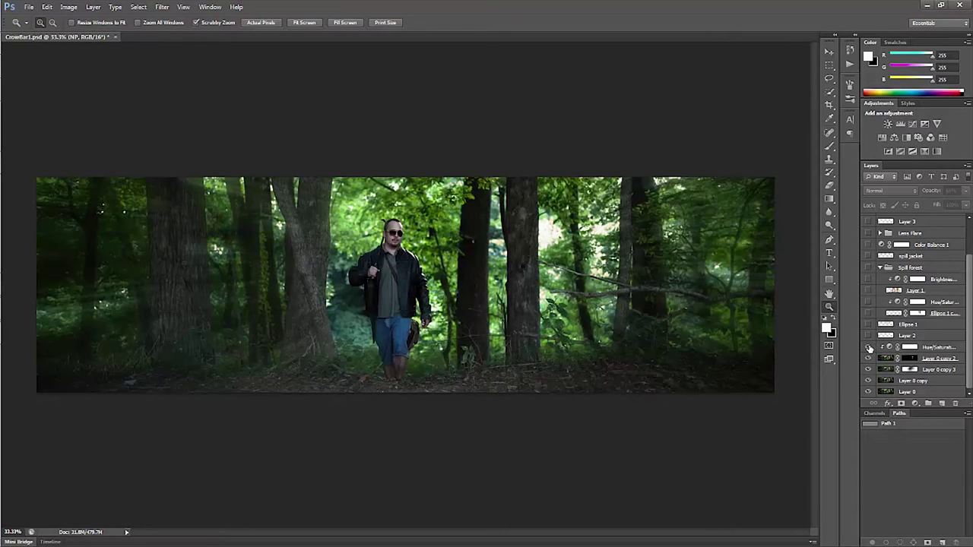
left_click(869, 348)
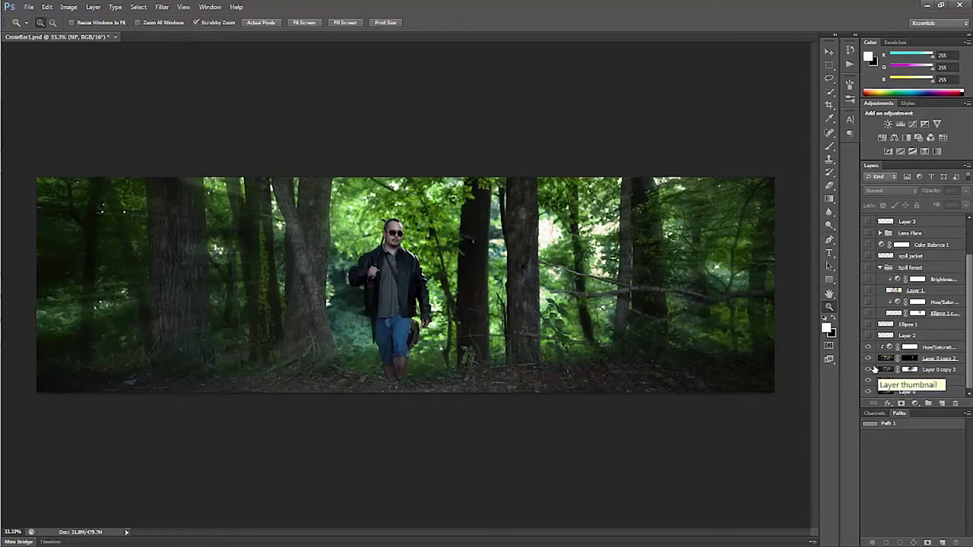
left_click(870, 360)
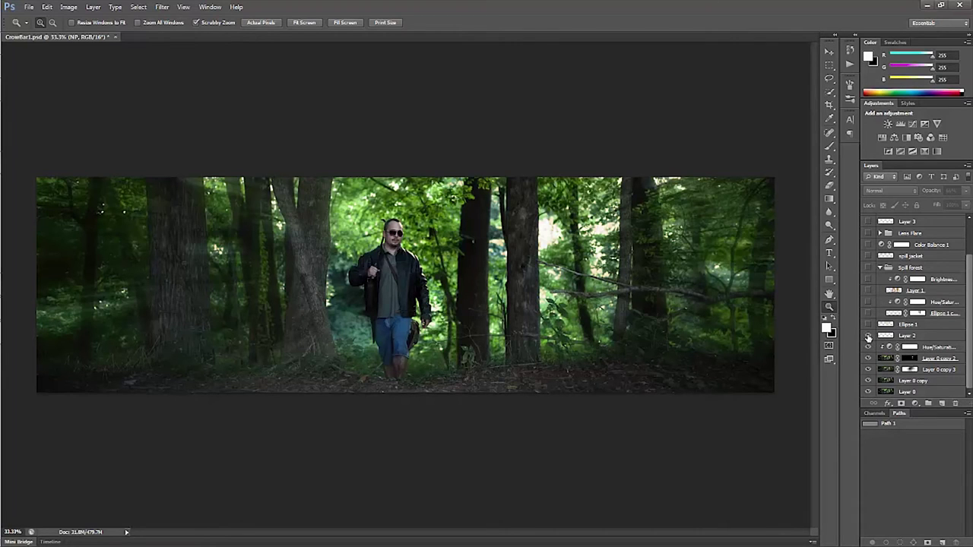
Step: Show the Ellipse 1 glow, compare it on and off, and view it solo
left_click(869, 324)
left_click(868, 324)
left_click(868, 324)
left_click(868, 324)
left_click(869, 324)
left_click(903, 324)
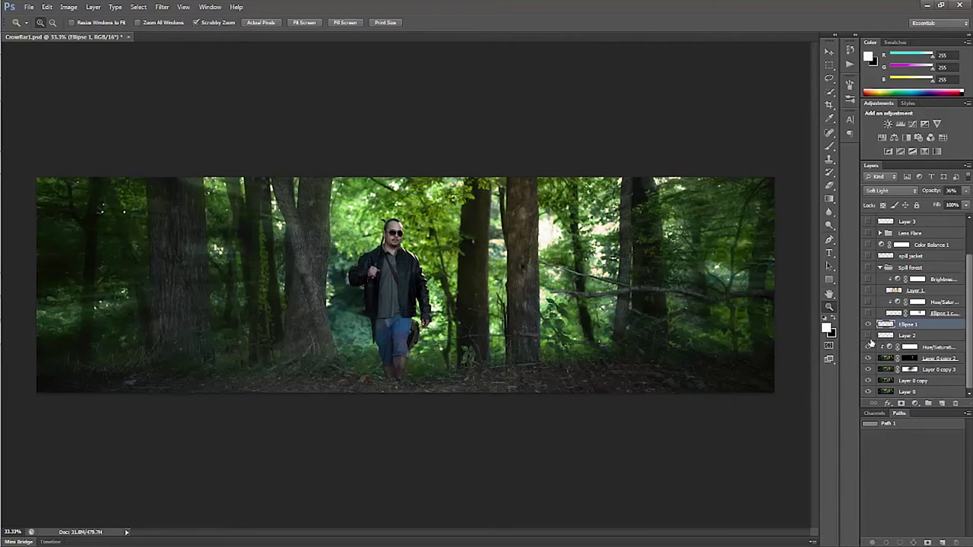
left_click(869, 324, "alt")
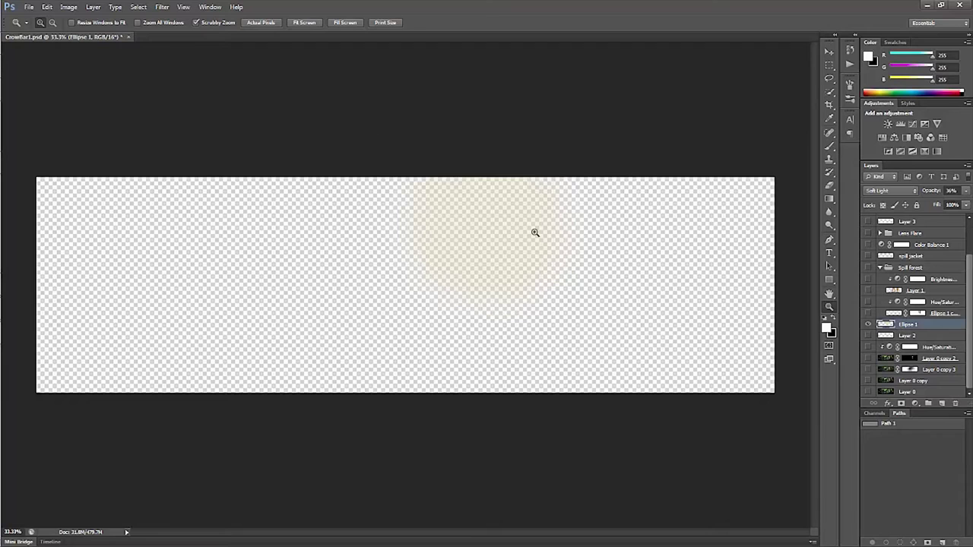
Step: Set Ellipse 1's opacity to 29% and bring the lower layers back into view
left_click(966, 191)
mouse_move(934, 206)
left_mouse_down()
mouse_move(965, 204)
mouse_move(932, 206)
left_mouse_up()
left_click_drag(868, 336, 871, 391)
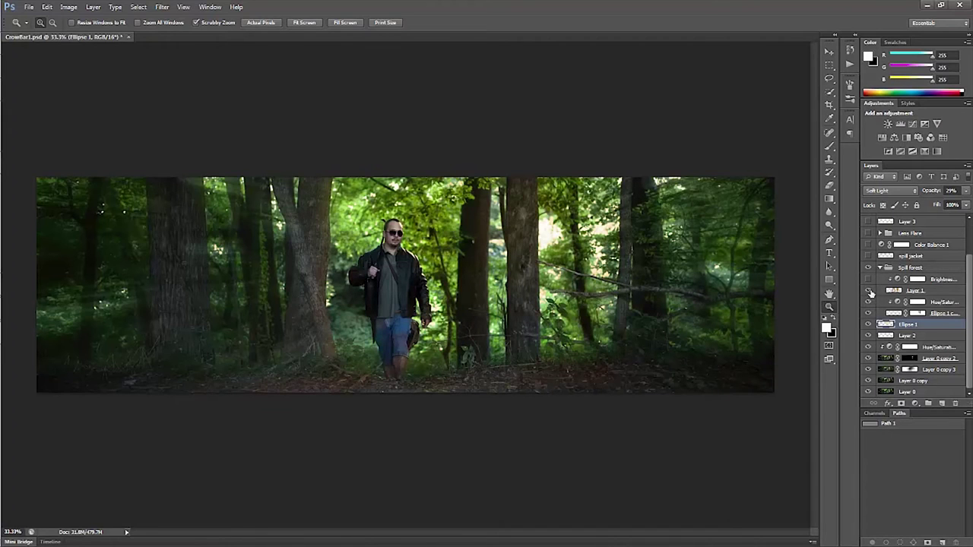
Step: Set Layer 1's opacity to about 60% after trying 100% and 35%
left_click(951, 291)
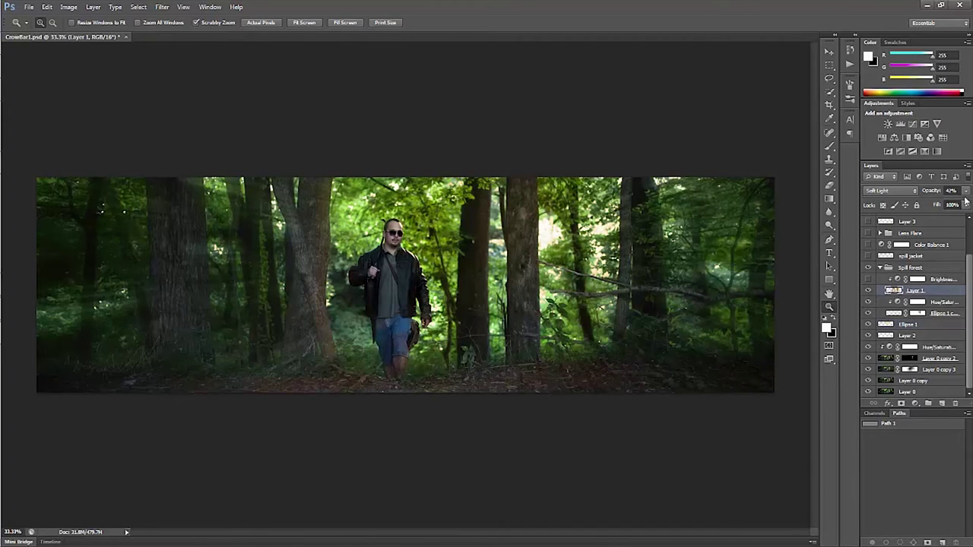
left_click(966, 191)
left_click_drag(941, 204, 967, 207)
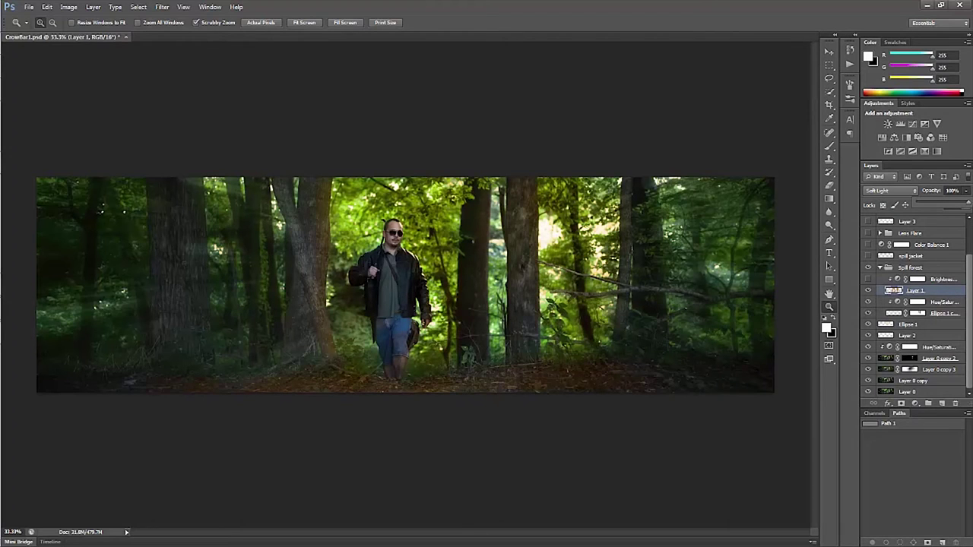
left_click_drag(969, 207, 931, 220)
left_click_drag(943, 218, 949, 219)
Step: Turn on the Spill forest brightness adjustment, spill jacket light and Color Balance 1
left_click(869, 279)
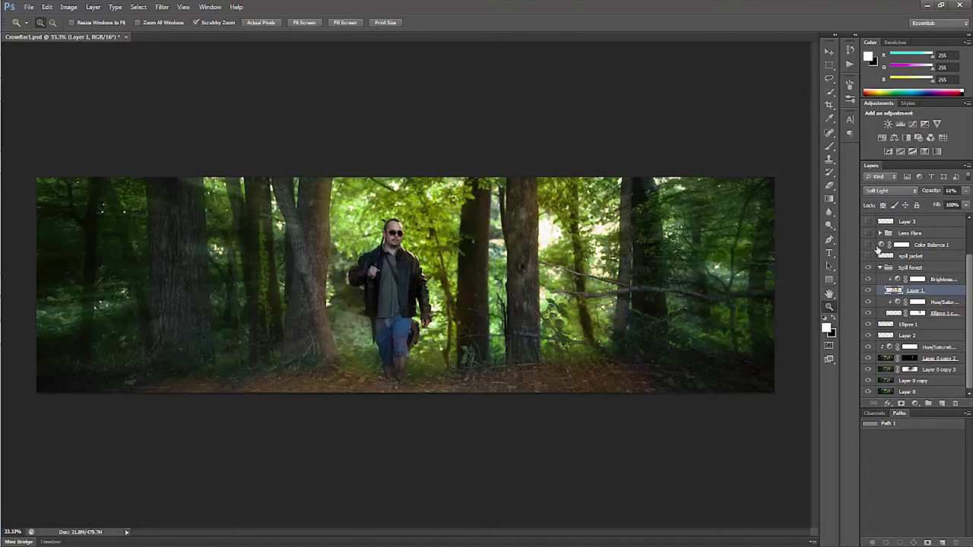
left_click(869, 256)
left_click(868, 257)
left_click(869, 256)
left_click(868, 245)
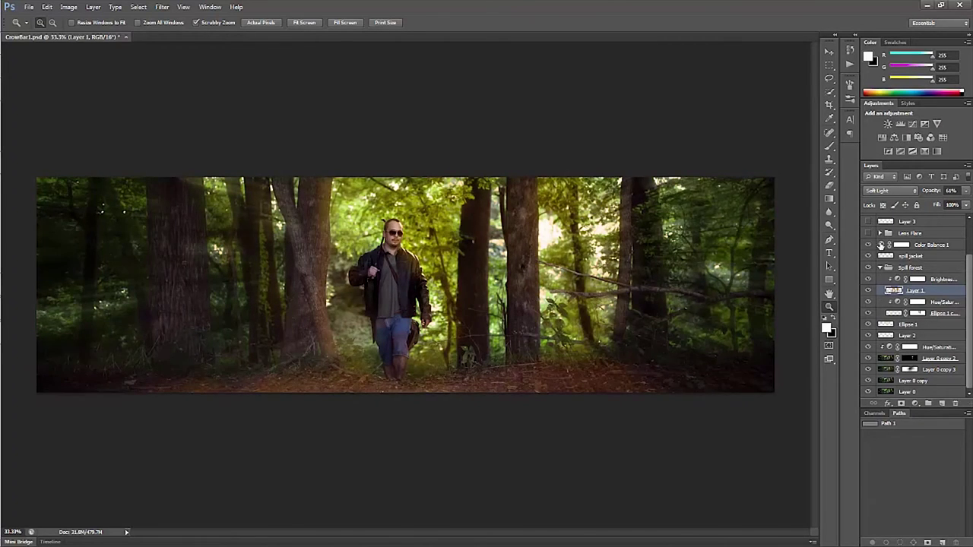
Step: Select Color Balance 1's mask and turn on the Lens Flare group's sun glow
left_click(917, 246)
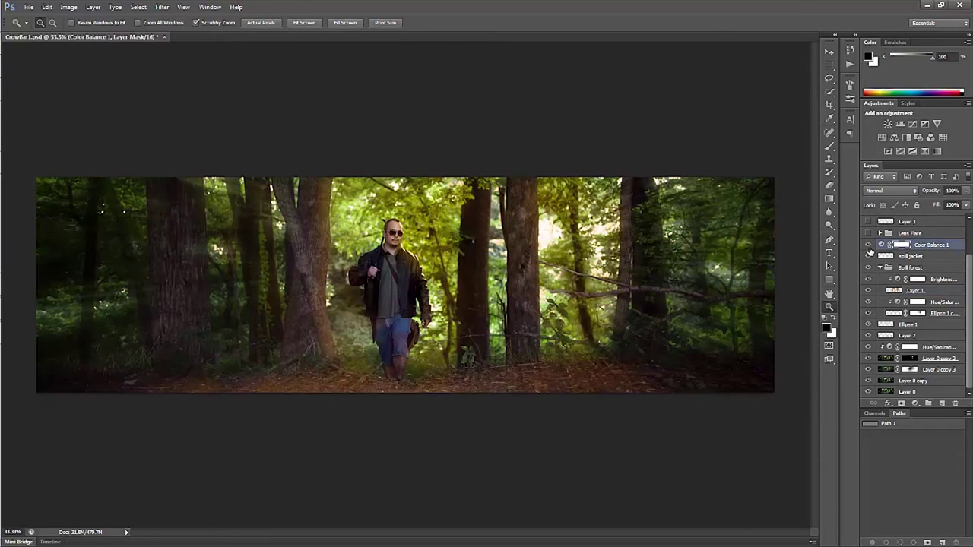
scroll(870, 253, "up", 2)
scroll(871, 276, "down", 1)
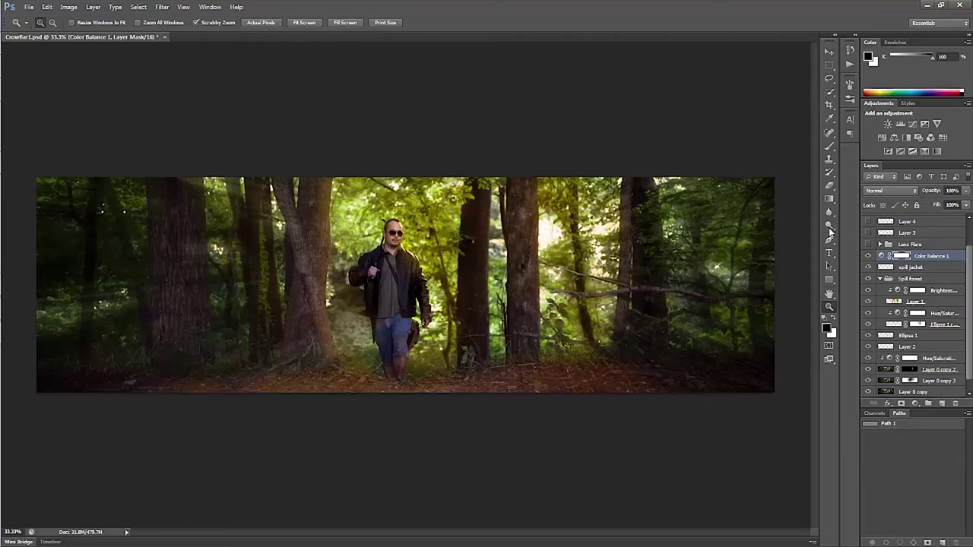
left_click(869, 245)
left_click(869, 245)
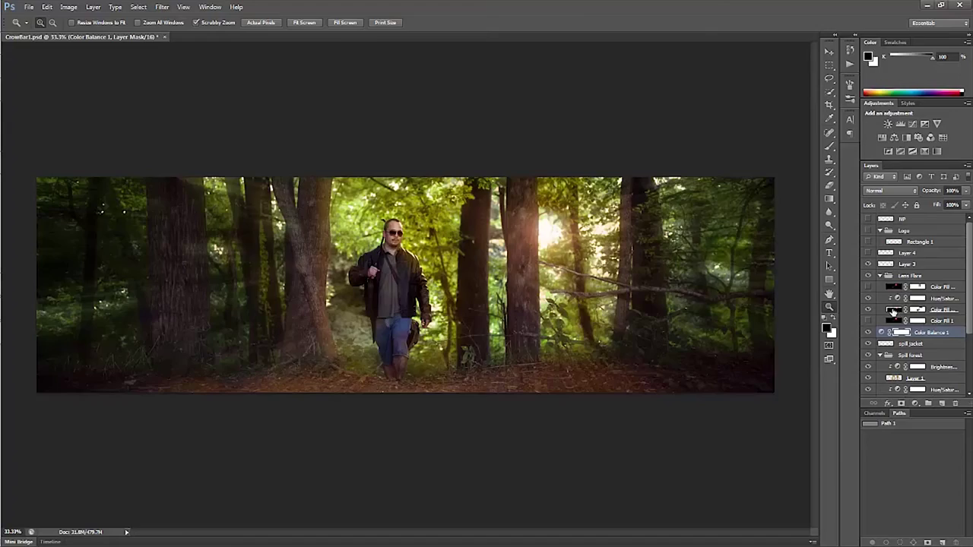
Step: Select Color Balance 1 and toggle the pink Color Fill flare glow to compare
left_click(893, 319)
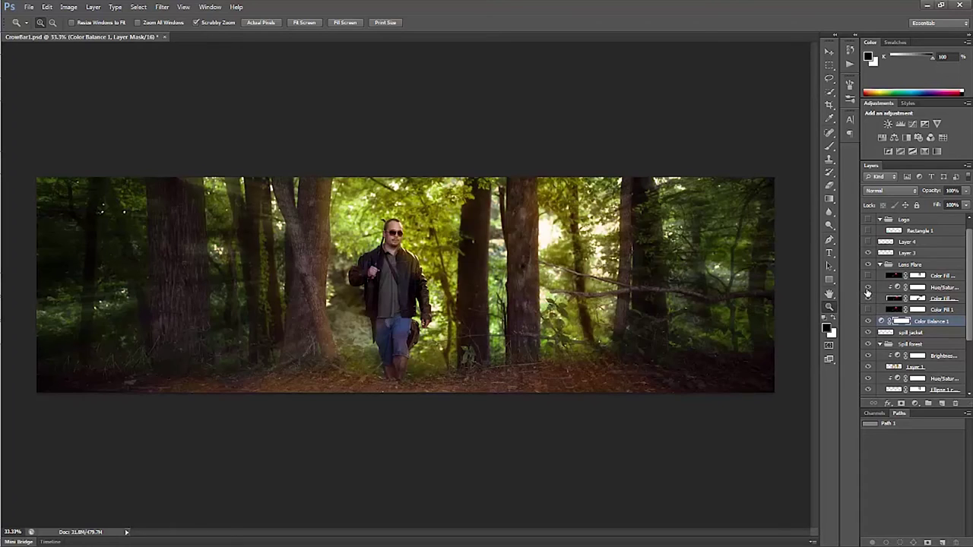
left_click(869, 298)
left_click(869, 298)
left_click(869, 298)
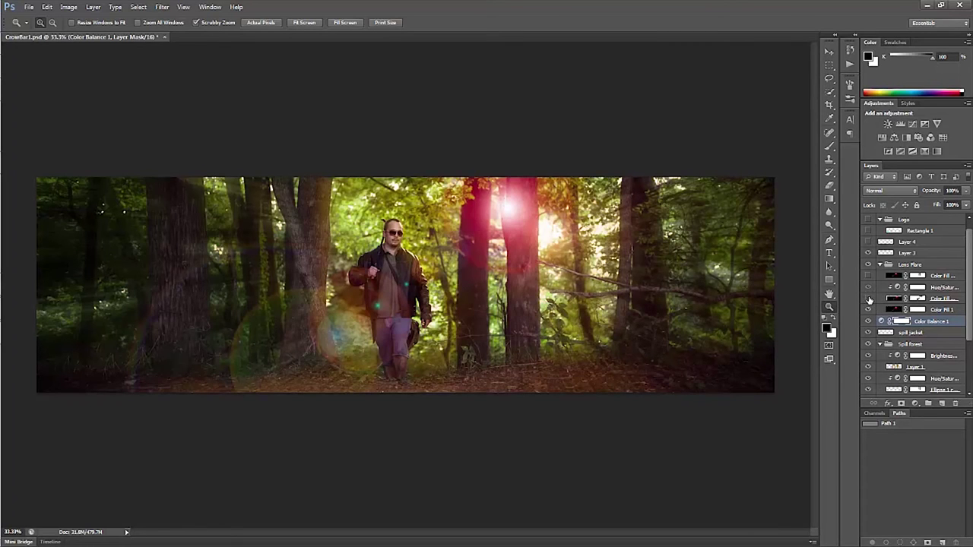
left_click(869, 299)
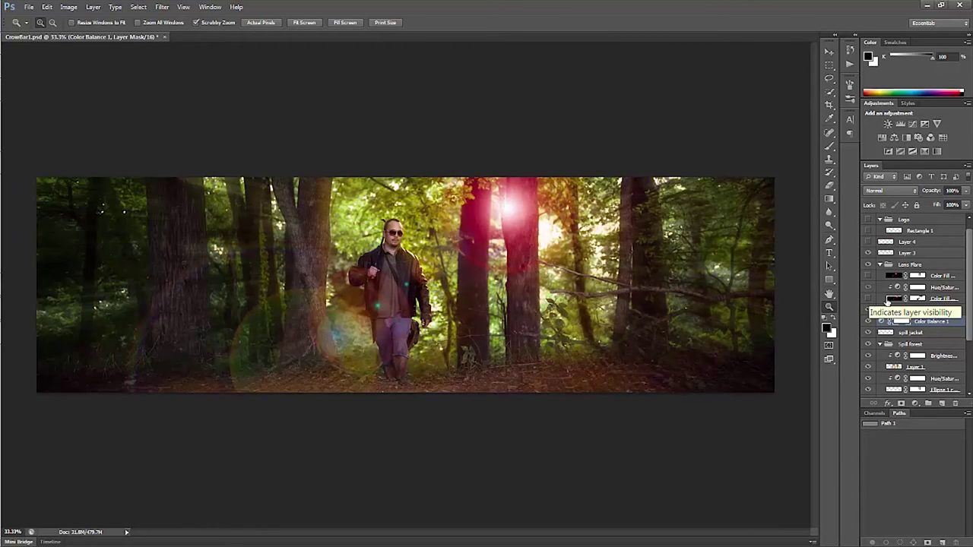
left_click(869, 299)
left_click(869, 304)
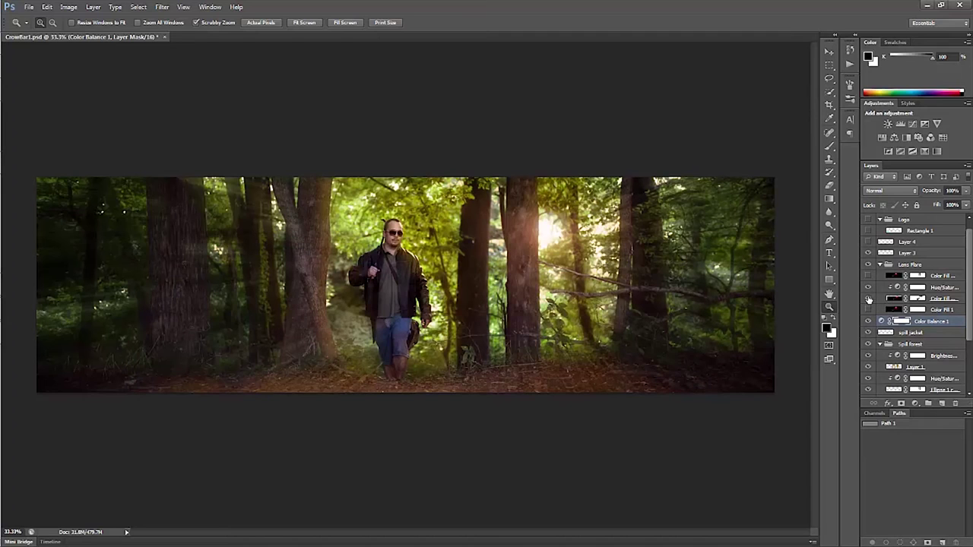
left_click(870, 298)
left_click(871, 295)
Step: Leave the pink Color Fill glow on and collapse the Lens Flare group
left_click(871, 295)
left_click(871, 292)
left_click(871, 292)
left_click(870, 296)
left_click(870, 295)
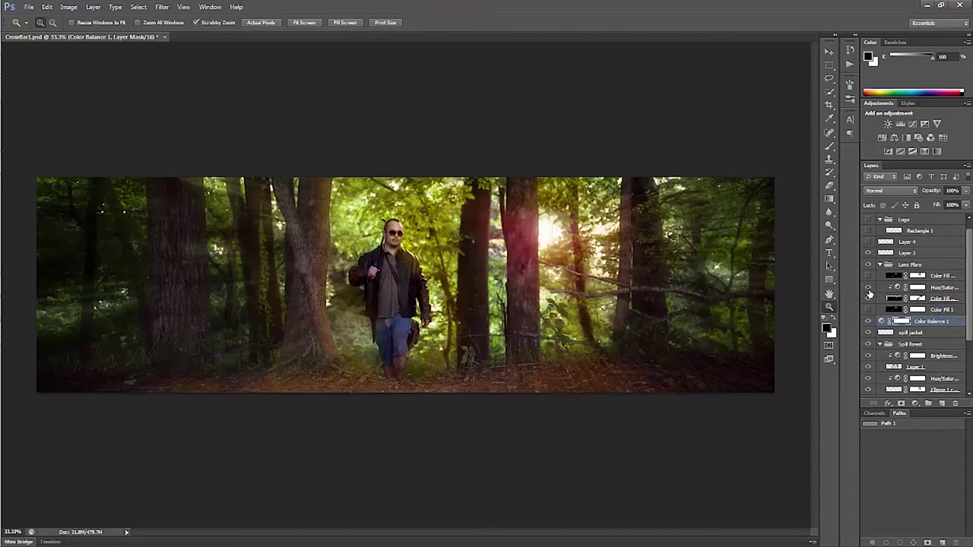
left_click(870, 295)
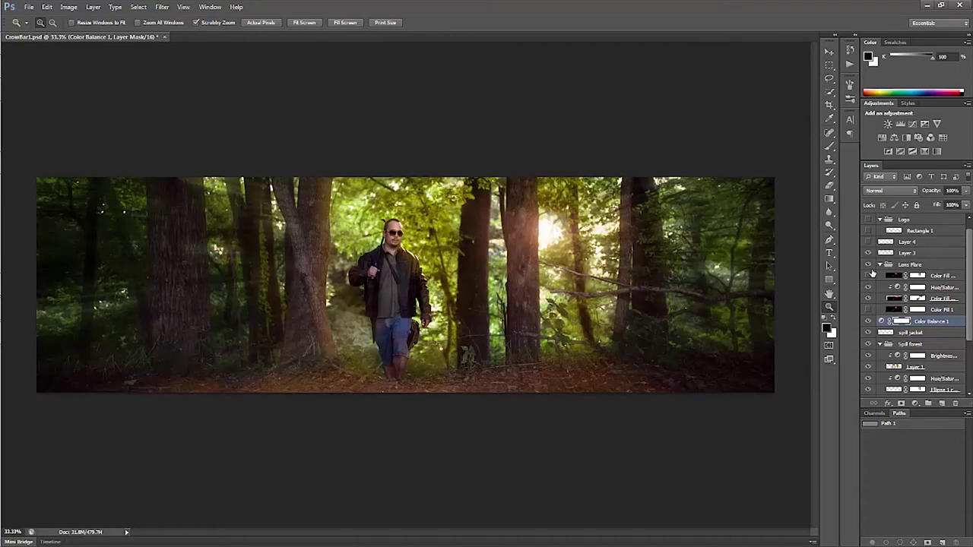
left_click(869, 275)
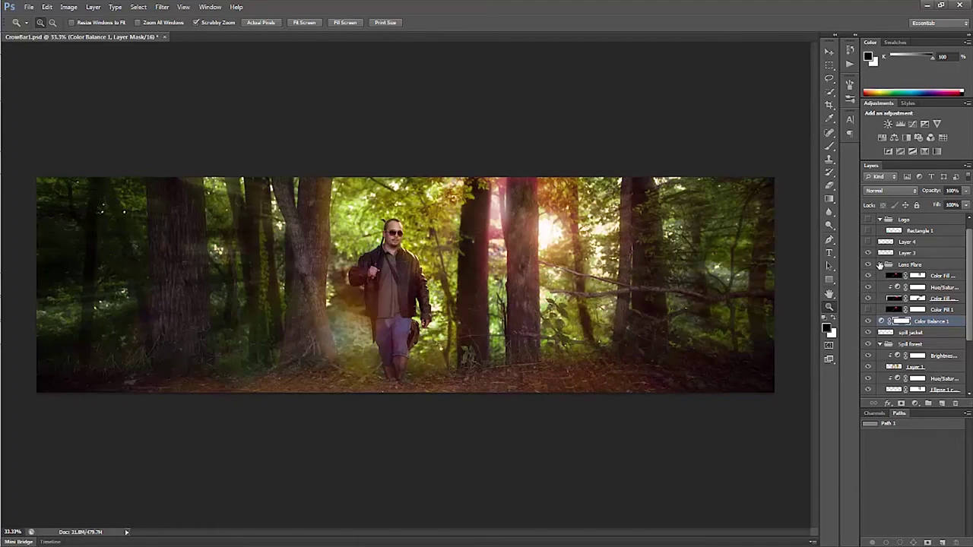
left_click(879, 264)
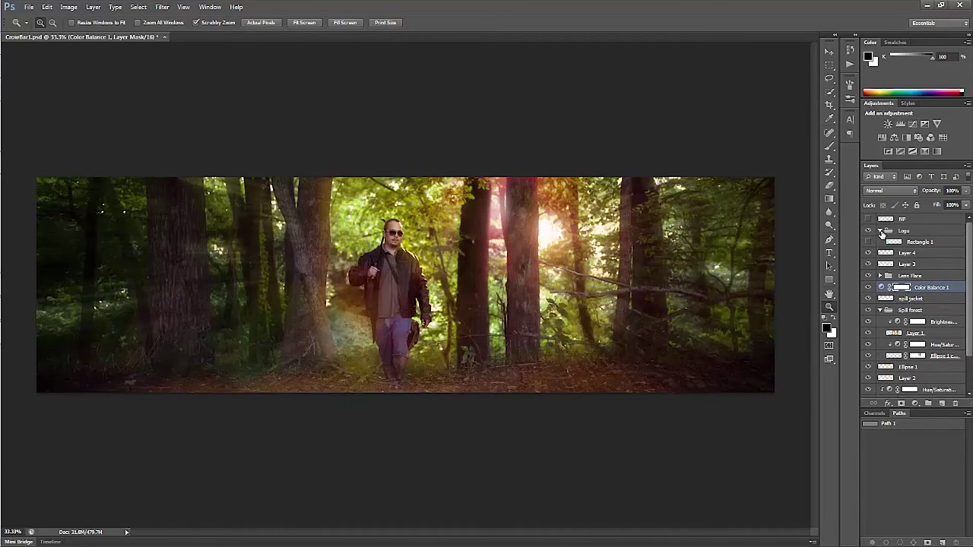
Step: Turn on the NP text and the green Rectangle 1 behind it in the Logo group
left_click(880, 230)
left_click(868, 219)
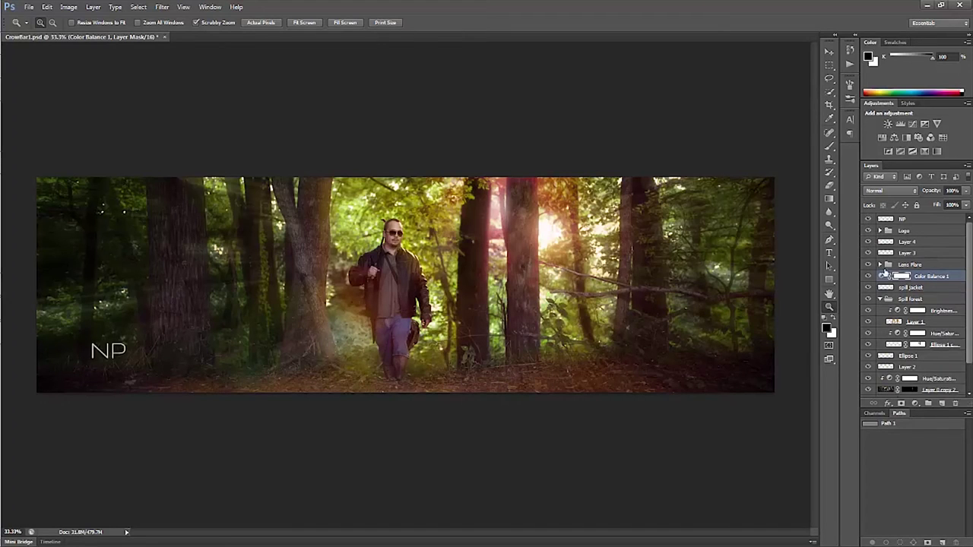
left_click(906, 220)
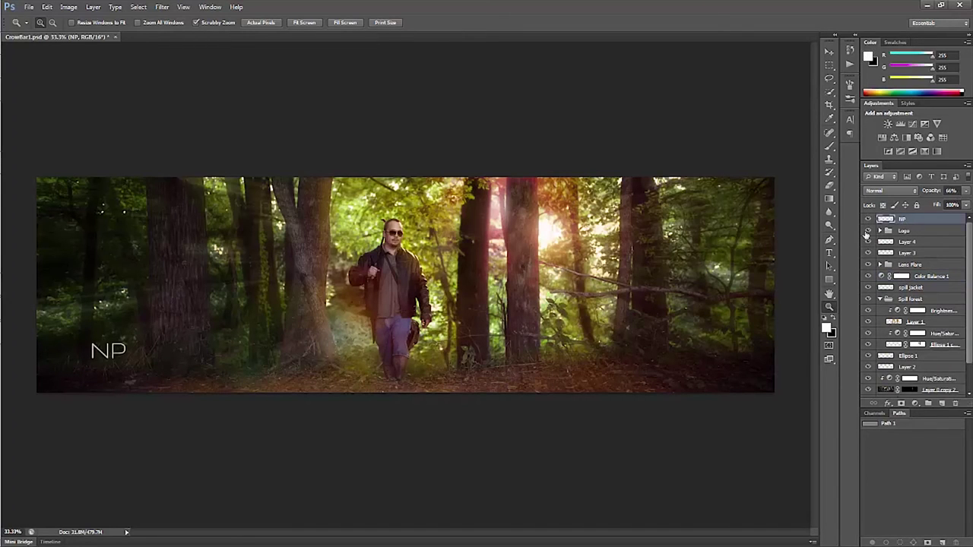
left_click(879, 230)
left_click(868, 242)
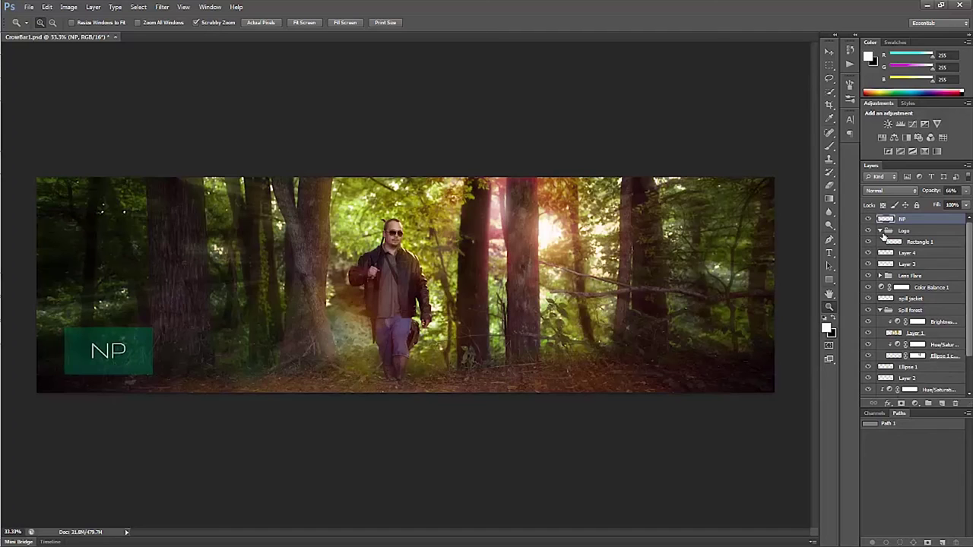
left_click(879, 231)
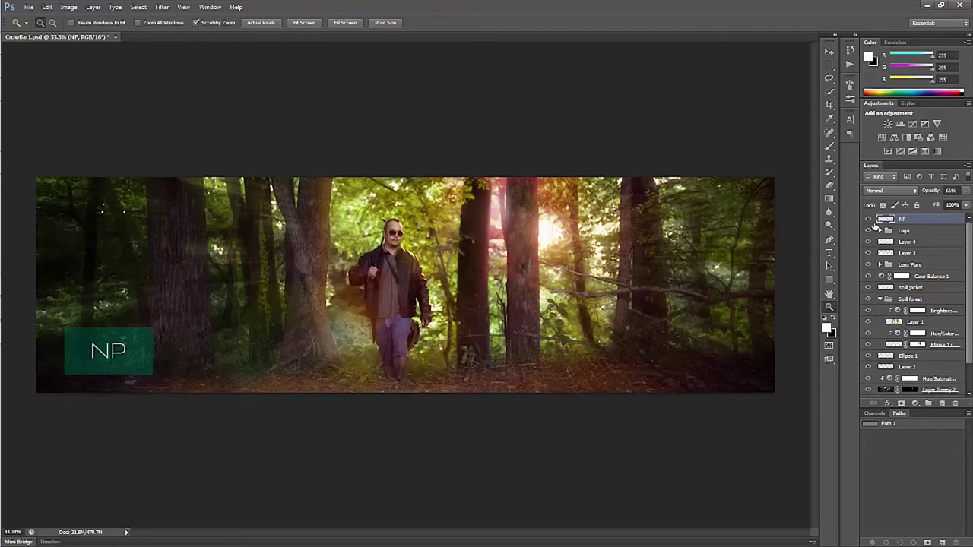
left_click(880, 230)
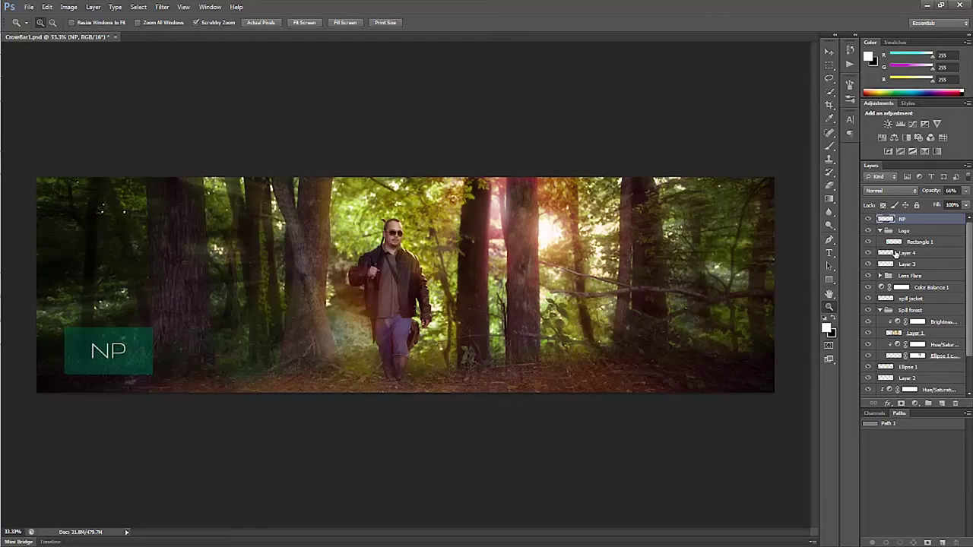
left_click(880, 230)
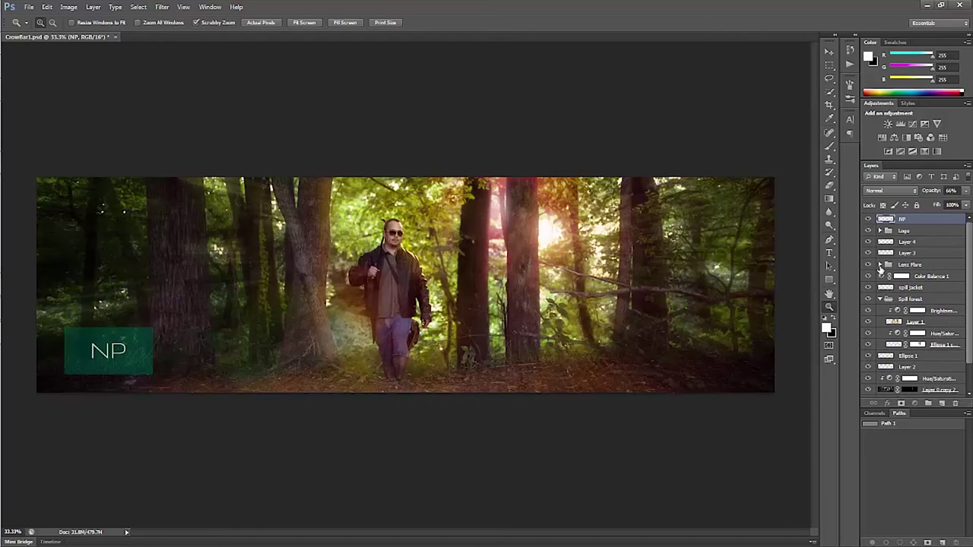
left_click(880, 265)
Step: Compare the lens flare glow and pink Color Fill tint on and off, leaving both showing
left_click(867, 298)
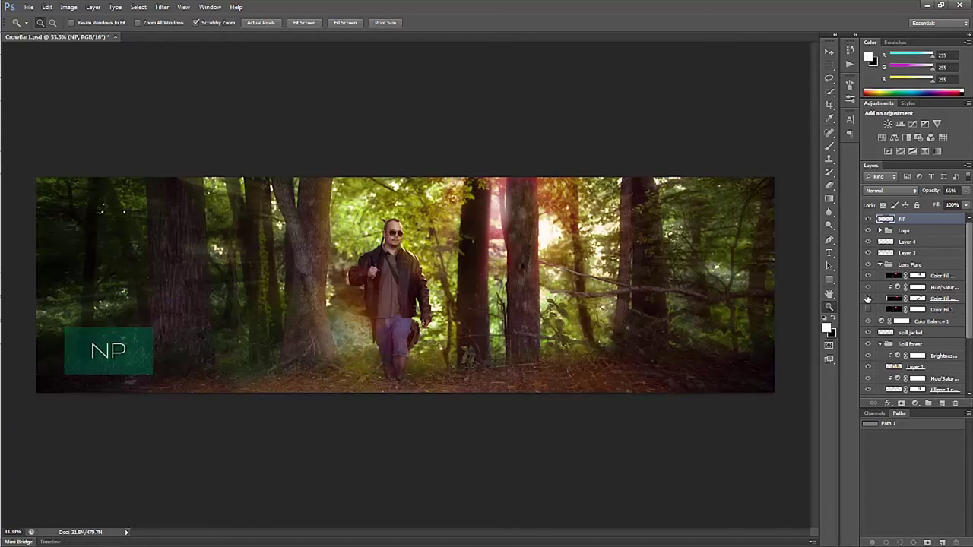
left_click(868, 298)
left_click(868, 298)
left_click(868, 298)
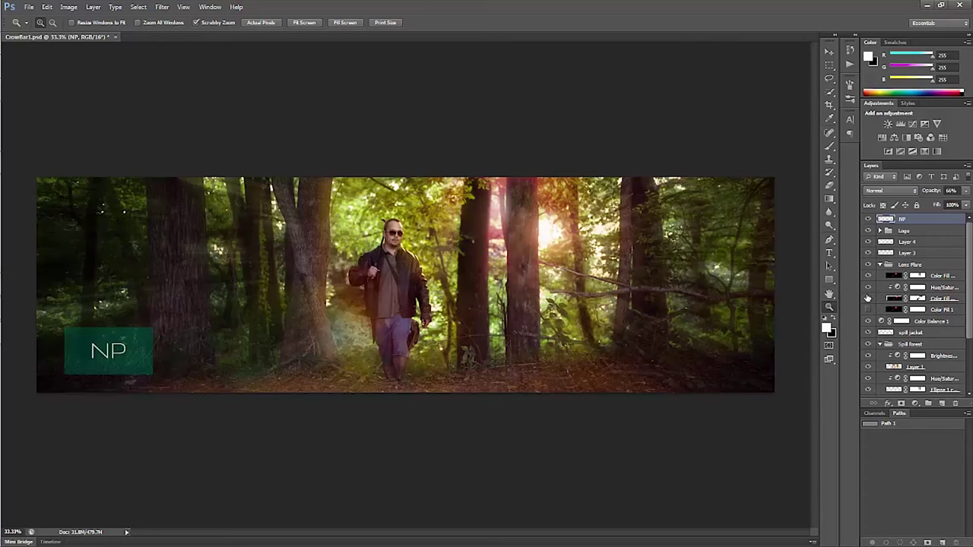
left_click(867, 298)
left_click(869, 275)
left_click(869, 275)
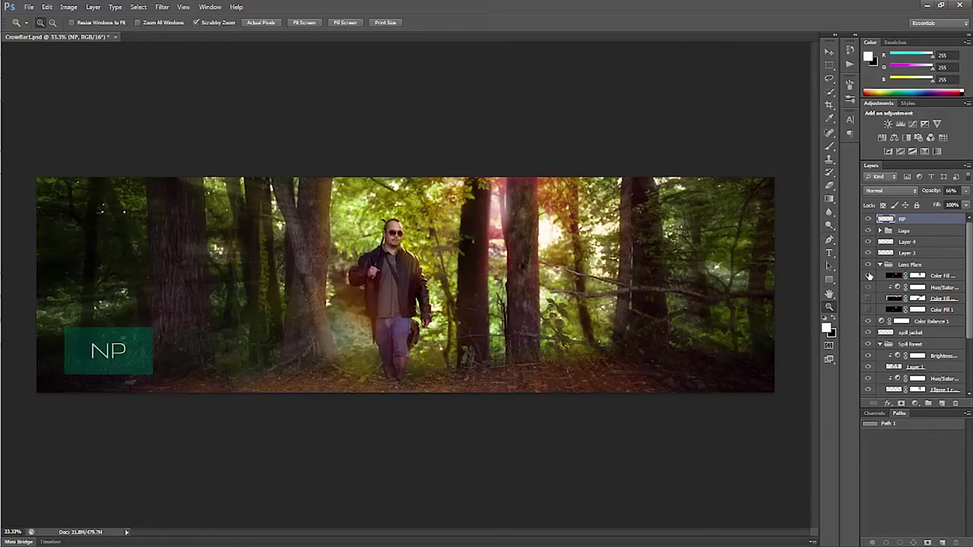
left_click(869, 275)
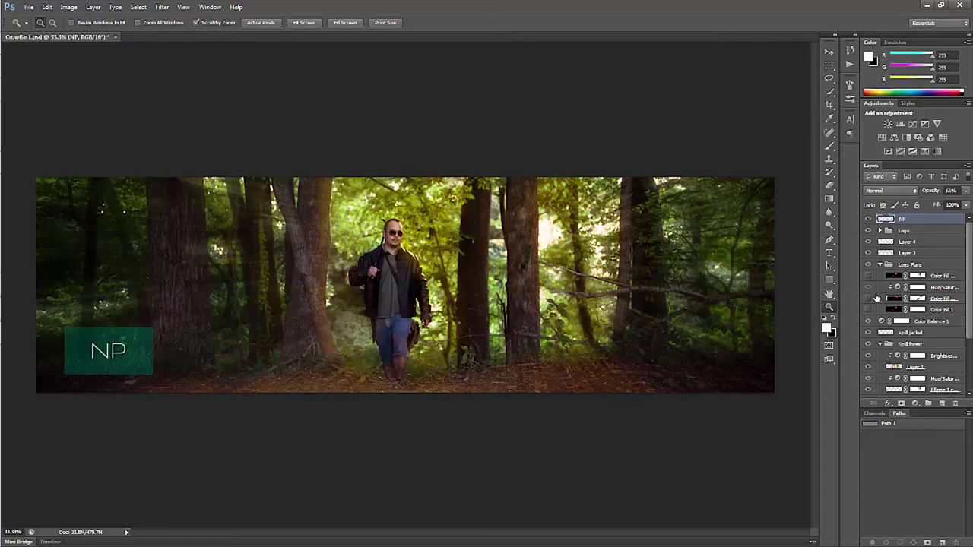
left_click(869, 299)
left_click(870, 299)
left_click(870, 299)
left_click(869, 276)
left_click(869, 275)
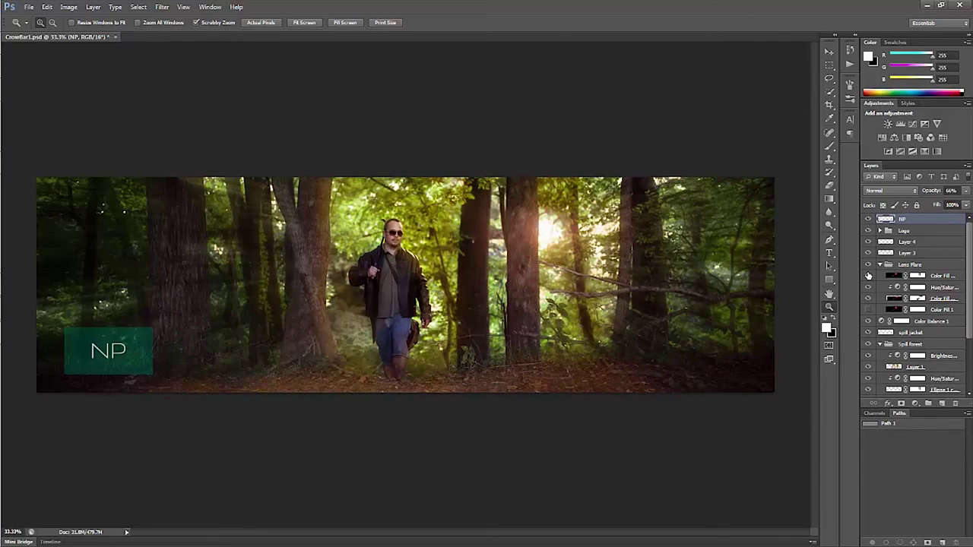
left_click(870, 275)
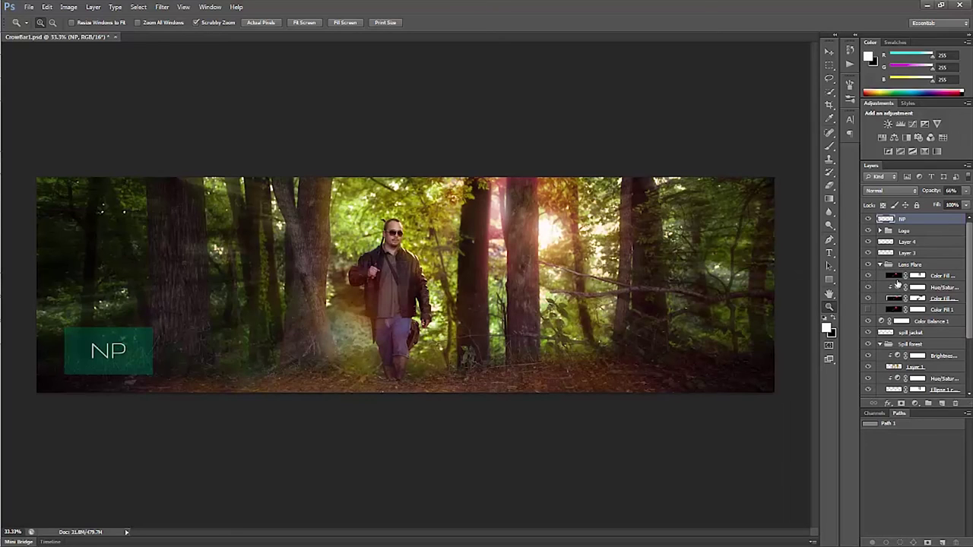
Step: Move the pink Color Fill glow 0.40 cm down with the Move tool
left_click(898, 278)
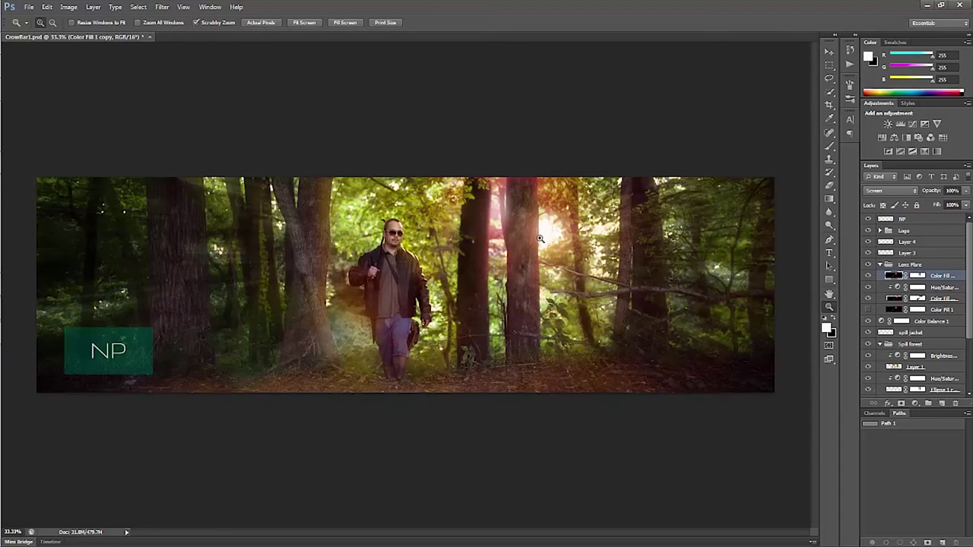
key("v")
mouse_move(496, 225)
left_mouse_down()
mouse_move(520, 236)
mouse_move(489, 277)
mouse_move(491, 245)
mouse_move(508, 229)
mouse_move(488, 228)
mouse_move(504, 243)
mouse_move(537, 400)
mouse_move(578, 512)
mouse_move(520, 463)
mouse_move(470, 230)
mouse_move(495, 227)
mouse_move(522, 333)
left_mouse_up()
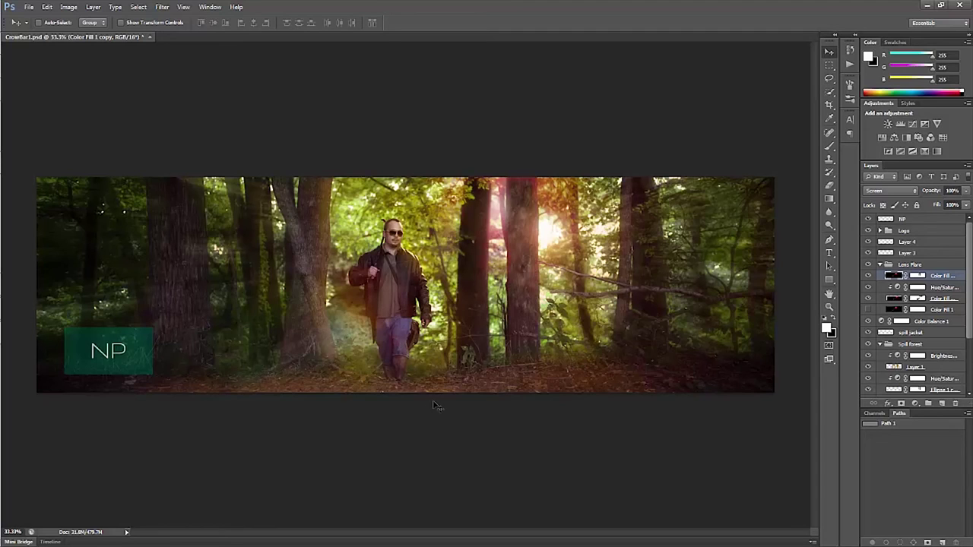
Step: Collapse the Lens Flare group, select Layer 3, and toggle Layer 4 off and on
left_click(888, 264)
left_click(880, 264)
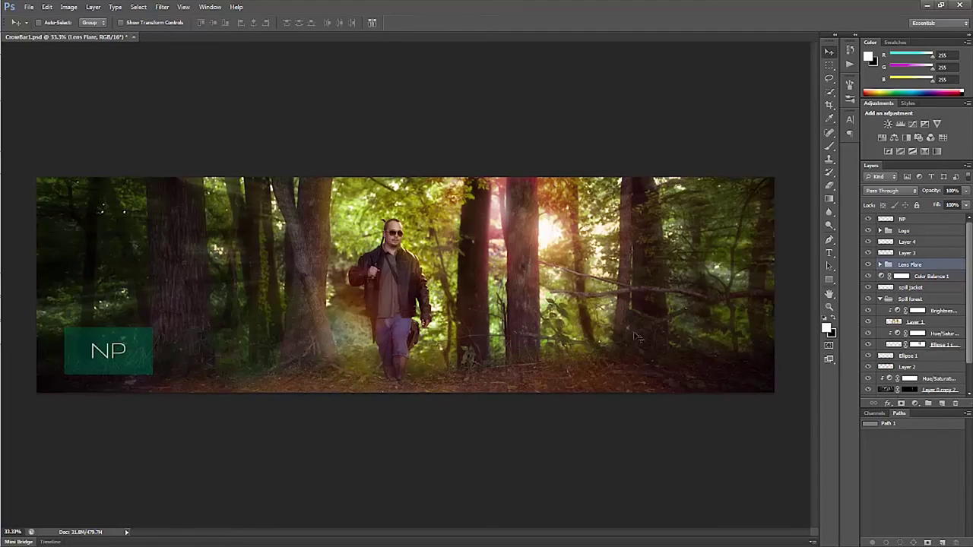
left_click(905, 253)
left_click(868, 241)
left_click(867, 241)
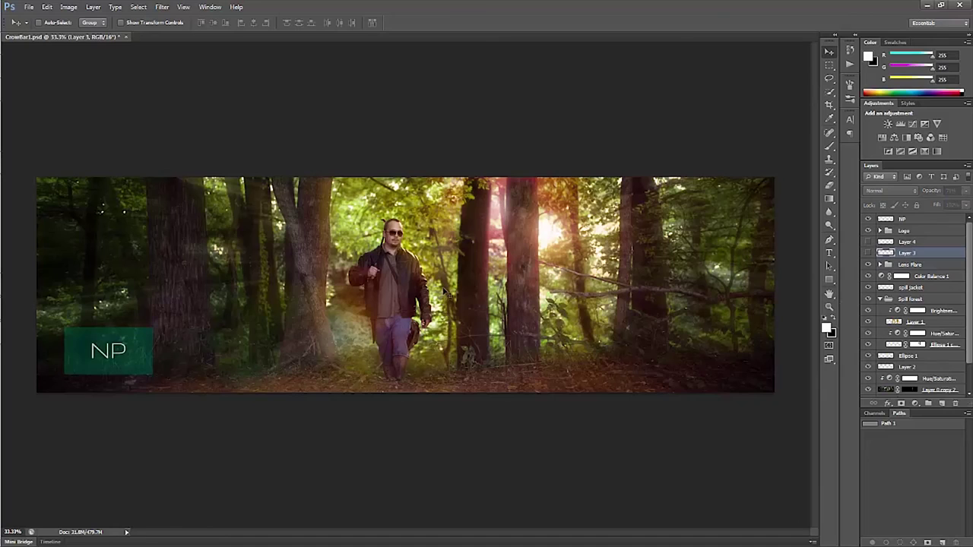
Step: Zoom to 100% on the man and compare the image with and without Layer 3/4 dust specks
key("z")
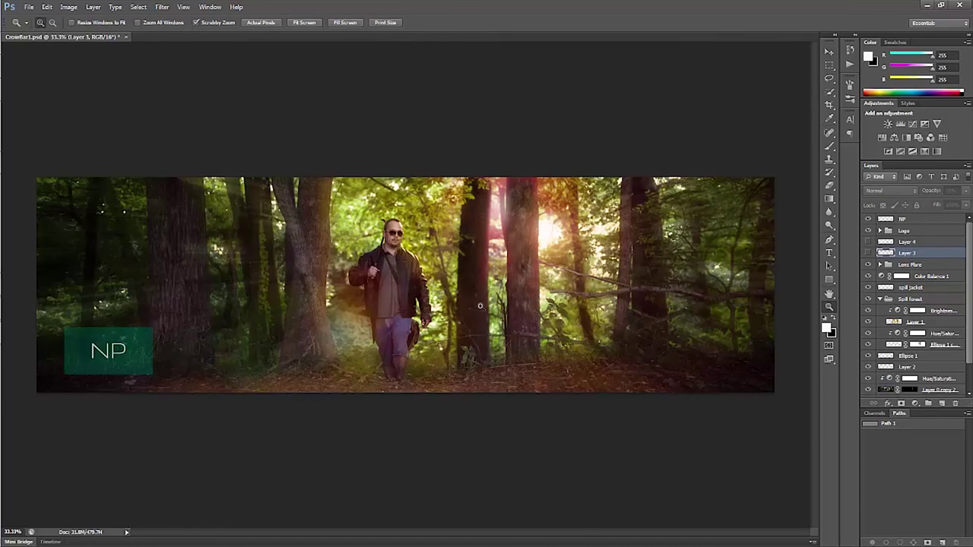
left_click_drag(480, 306, 480, 305)
left_click_drag(455, 259, 650, 336)
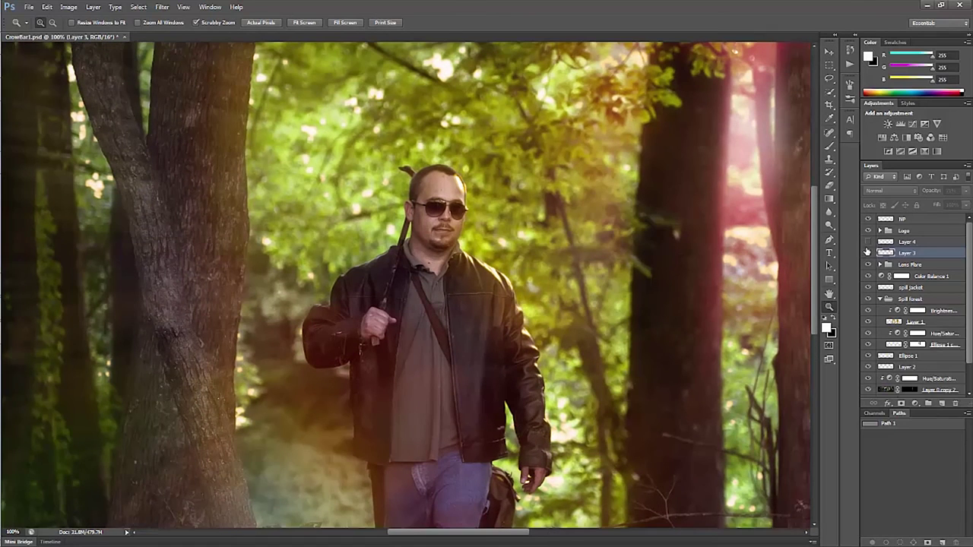
left_click(868, 252)
left_click(868, 253)
left_click(868, 253)
left_click(870, 241)
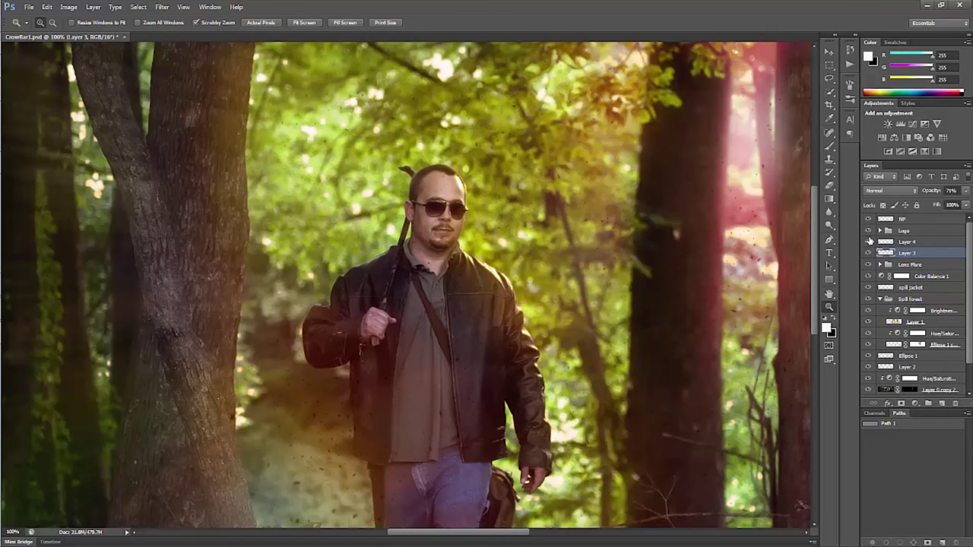
left_click_drag(614, 359, 747, 215)
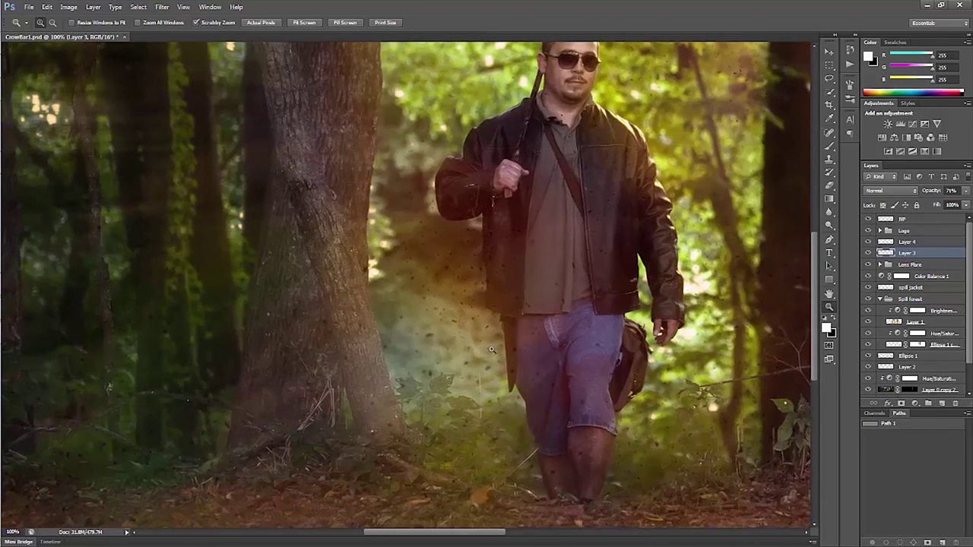
left_click_drag(650, 413, 528, 465)
left_click_drag(514, 364, 482, 444)
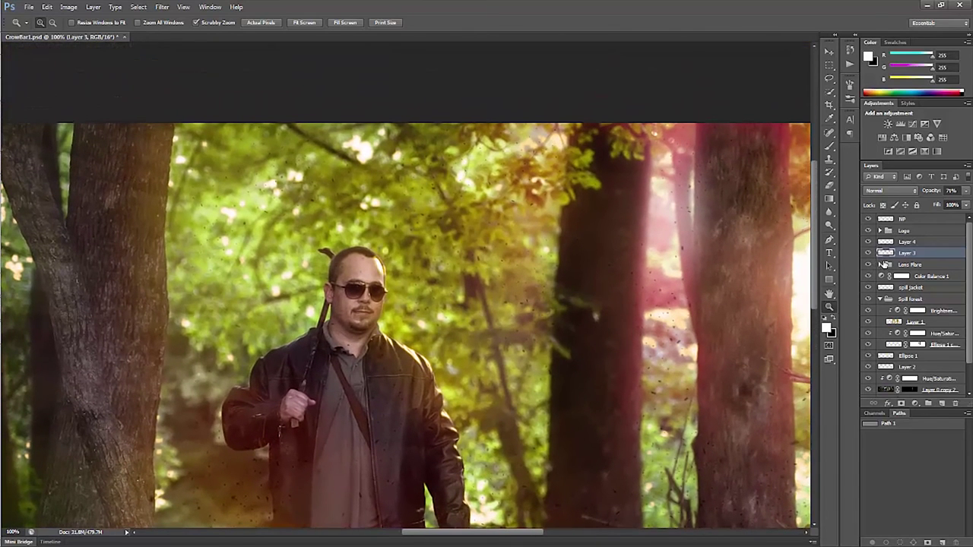
Step: Scroll the Layers panel and select the Ellipse 1 copy layer
left_click_drag(971, 257, 968, 283)
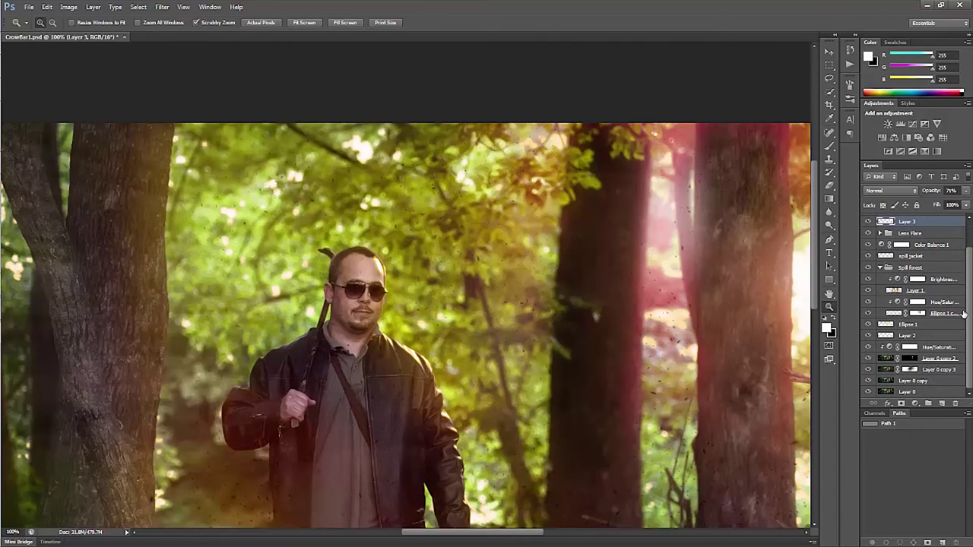
left_click_drag(970, 311, 969, 279)
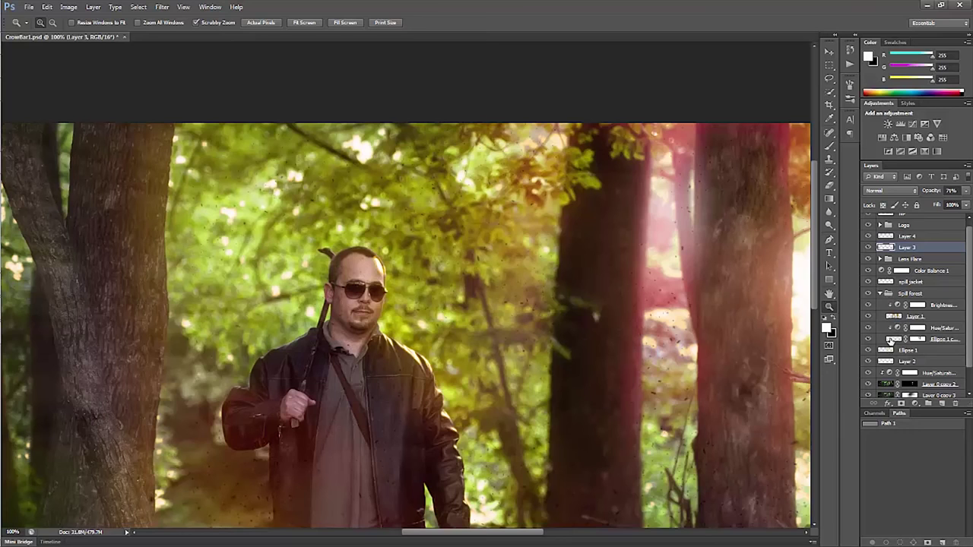
left_click(891, 341)
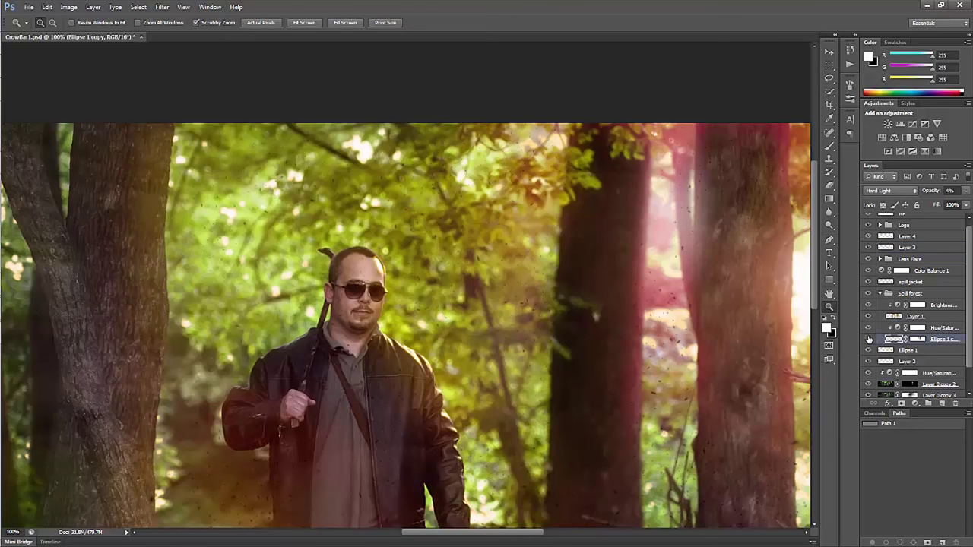
Step: Collapse the Spill forest group and hide the NP, Logo, Layer 4 and Layer 3 layers
left_click(884, 294)
left_click(879, 293)
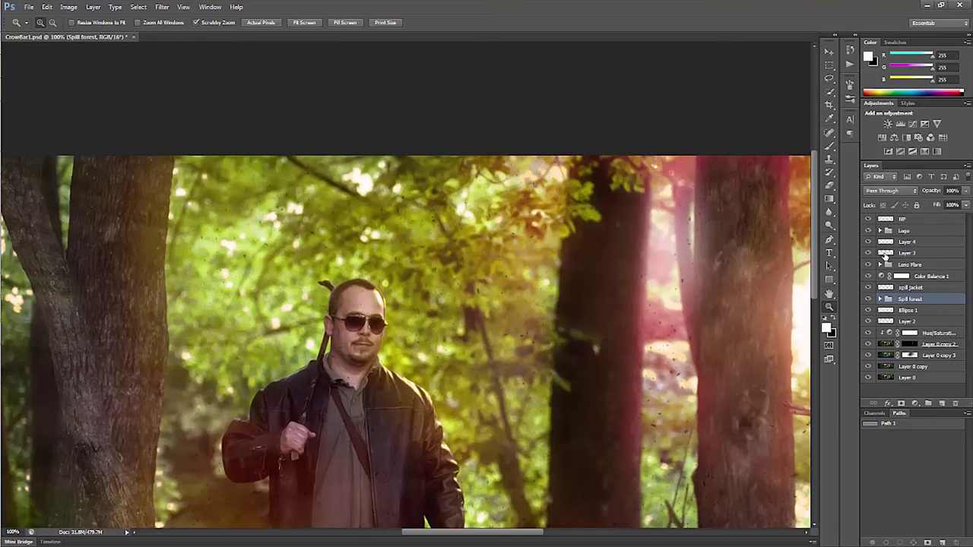
left_click_drag(868, 219, 869, 266)
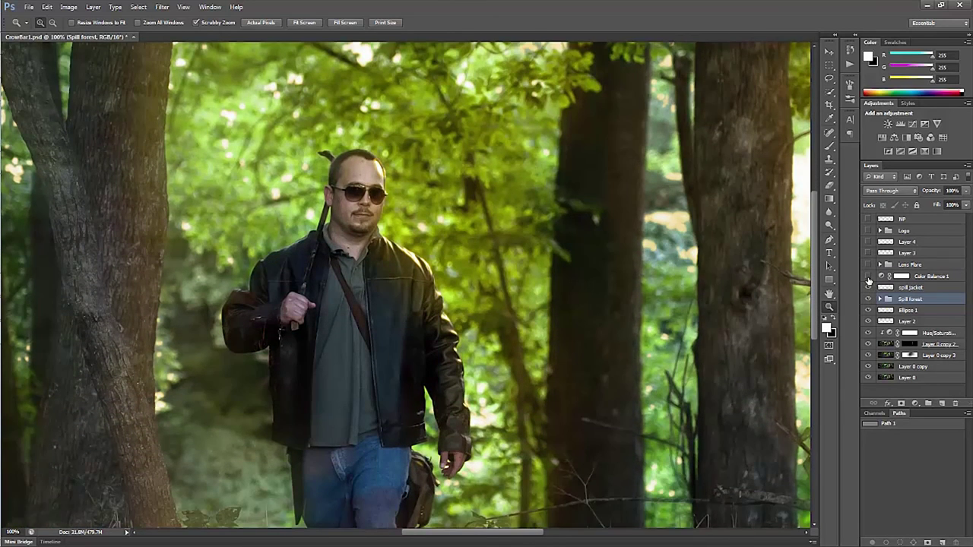
Step: Toggle the spill jacket, Spill forest, Ellipse 1 and Layer 2 visibility to compare their effects
left_click(870, 289)
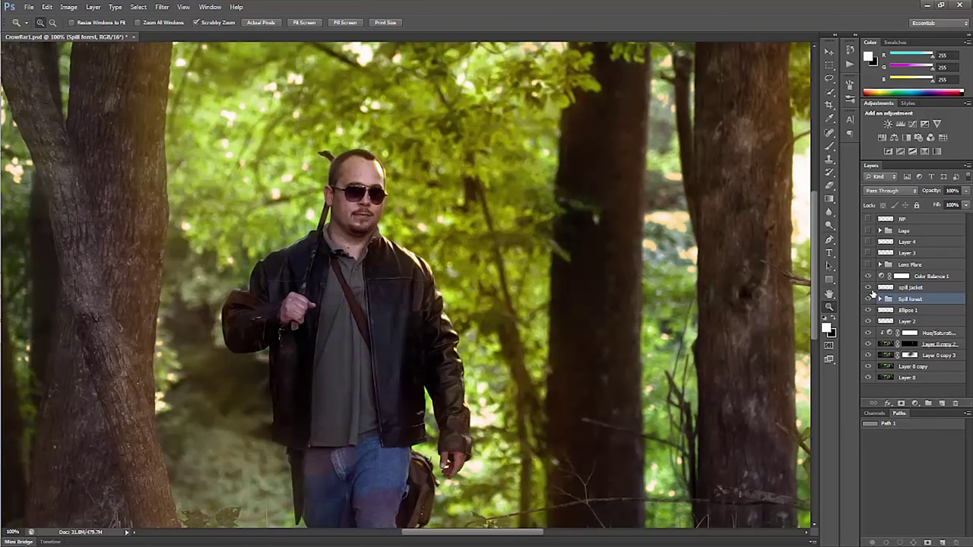
left_click(870, 300)
left_click(869, 311)
left_click(869, 311)
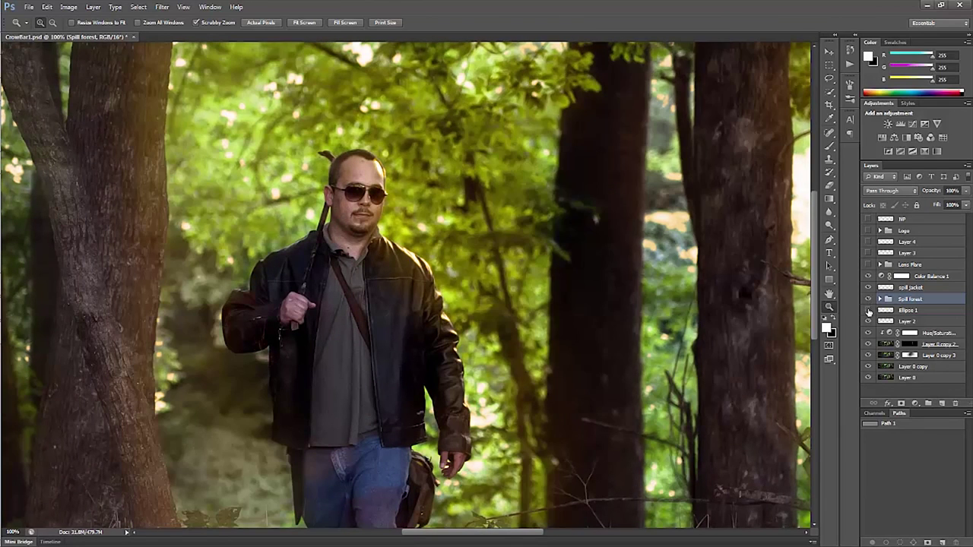
left_click(869, 311)
left_click(869, 321)
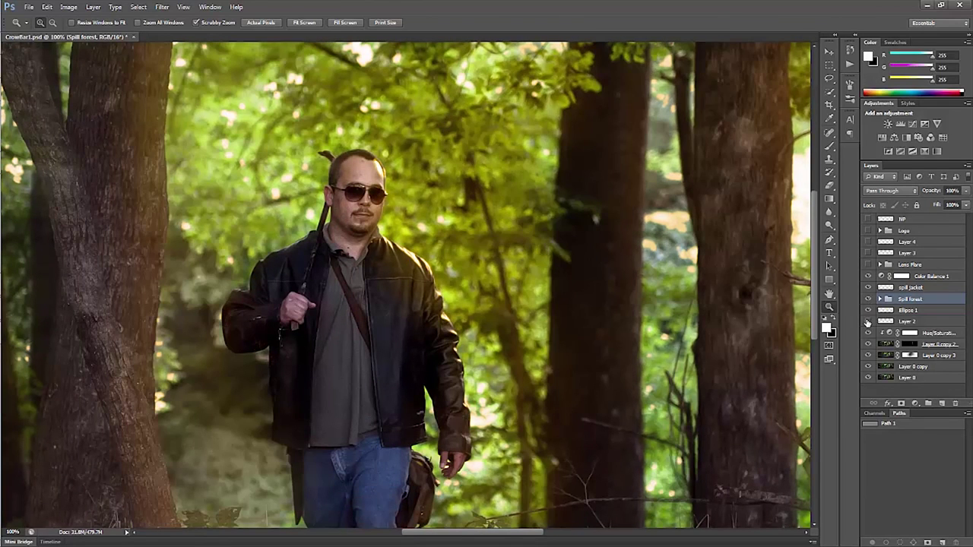
left_click(869, 322)
left_click(869, 321)
left_click(869, 322)
Step: Rename Layer 2 to 'Dirt on Jacket'
left_click(902, 320)
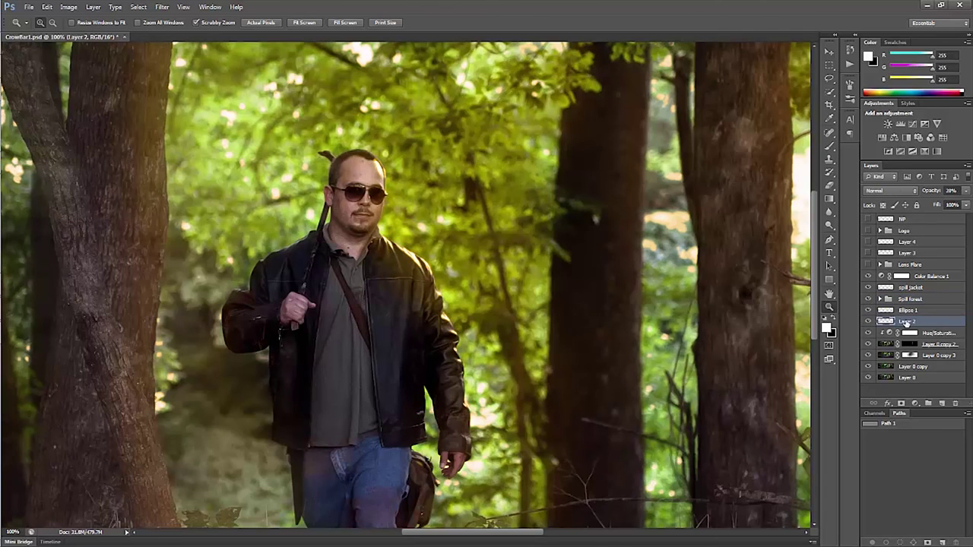
double_click(905, 321)
type("Dirt on life")
type("et")
key("Return")
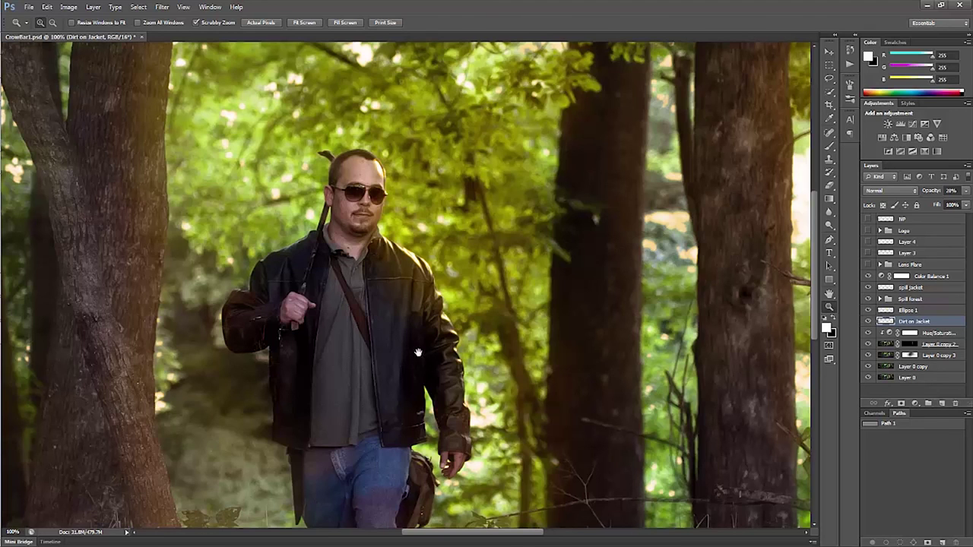
Step: Turn the Lens Flare, Layer 3, Layer 4, Logo and NP layers back on, panning to the sunlit trees
left_click_drag(409, 350, 357, 192)
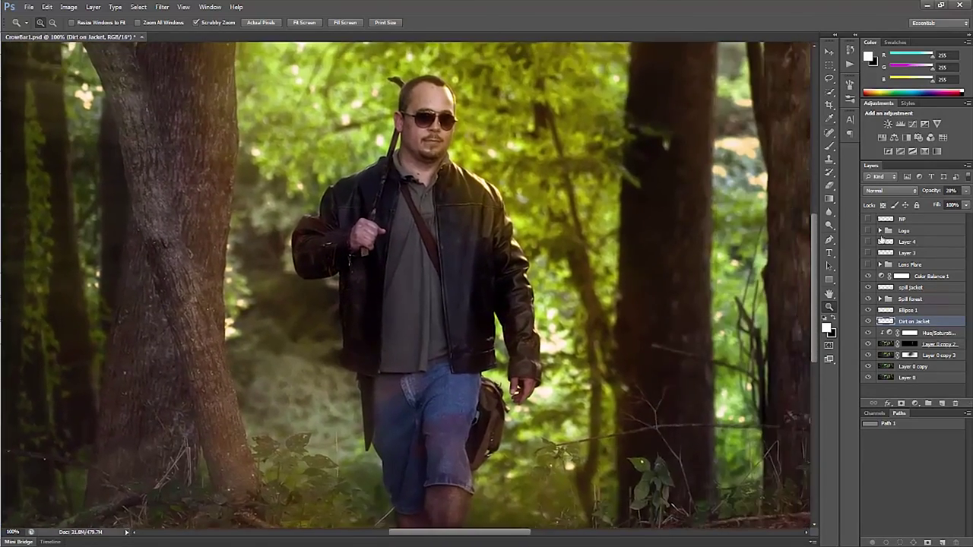
left_click_drag(869, 264, 869, 219)
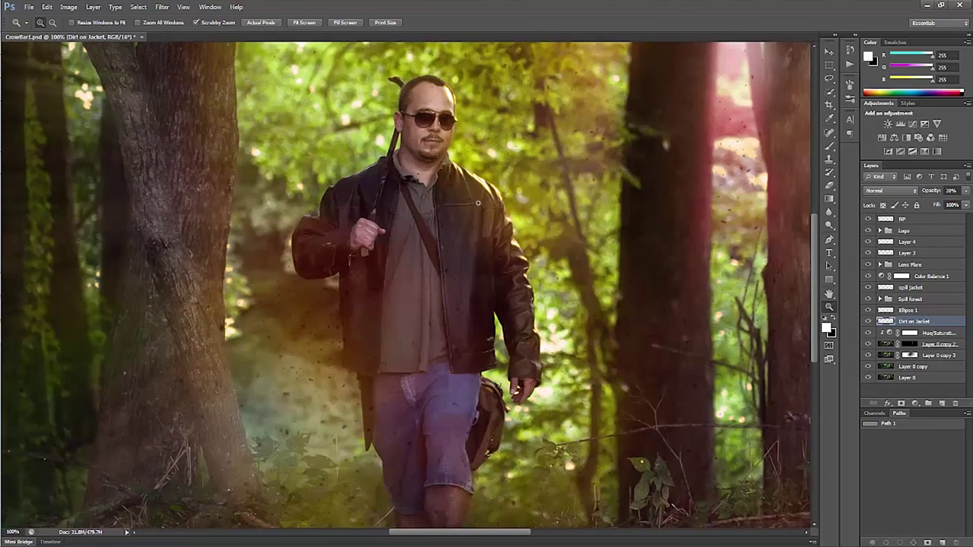
left_click_drag(477, 203, 218, 282)
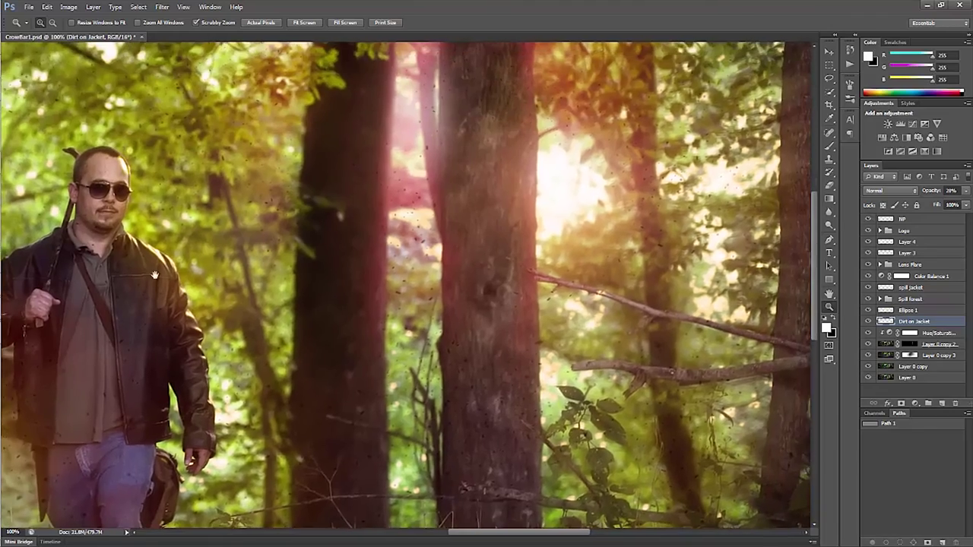